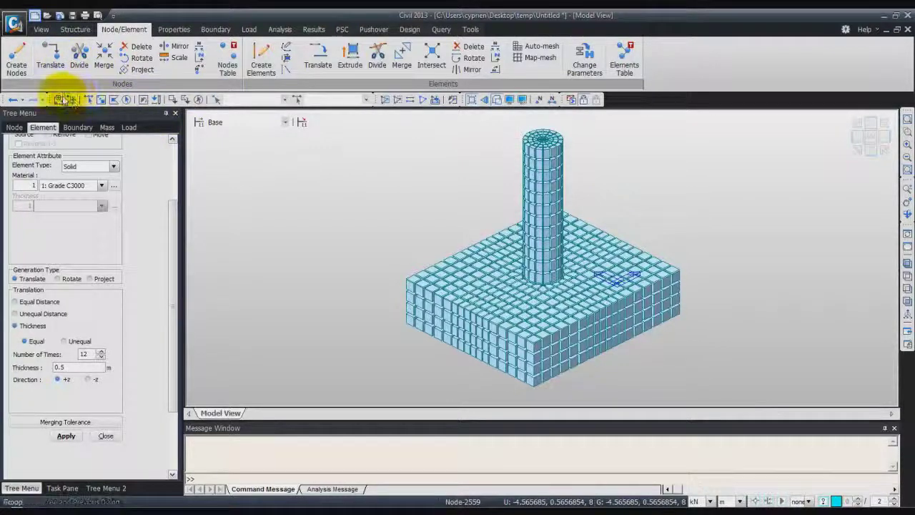
Step: Select the Subgroup1 elements from the Group tree and bring up Translate Elements
left_click(61, 99)
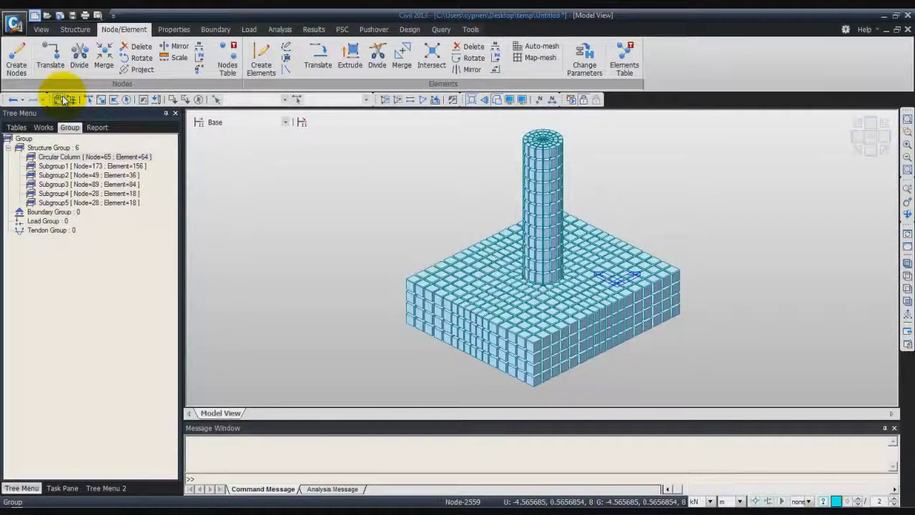
left_click(84, 166)
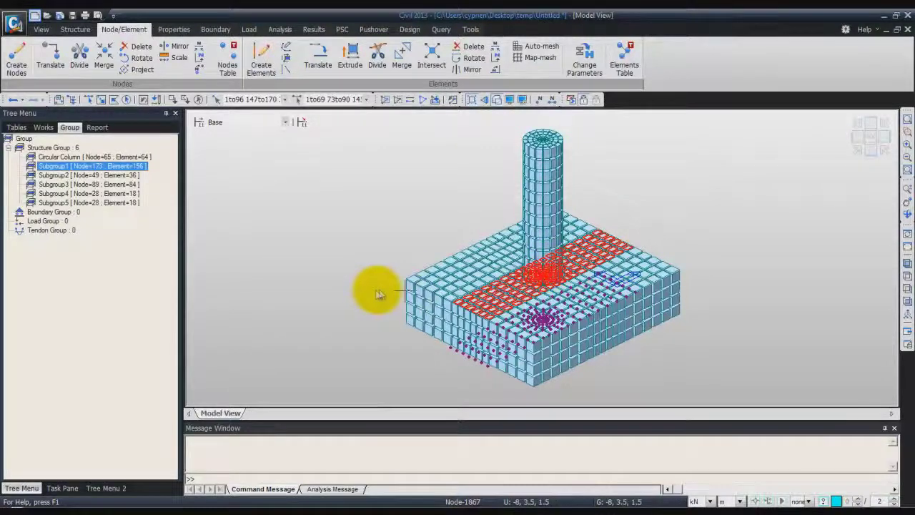
left_click(318, 56)
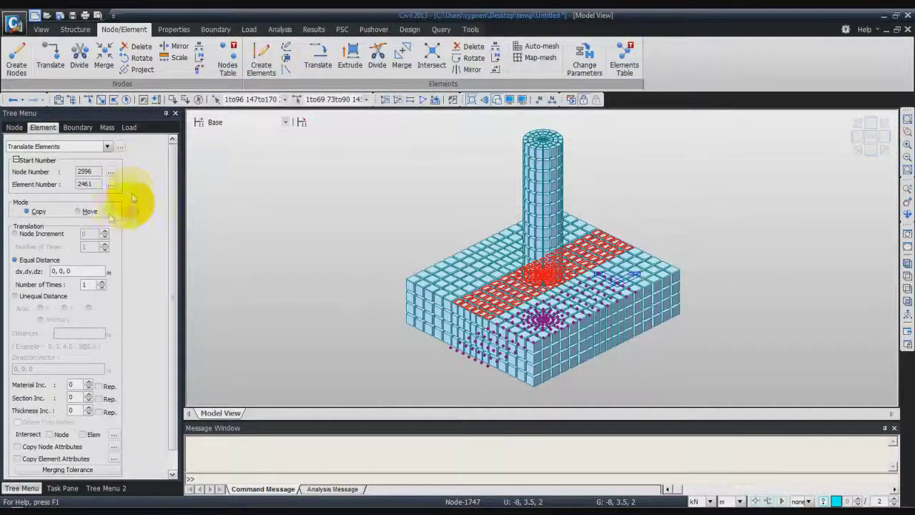
Step: Move the Subgroup1 elements by dx,dy,dz 0, 0, 8.5 and fit the whole model in view
left_click(77, 211)
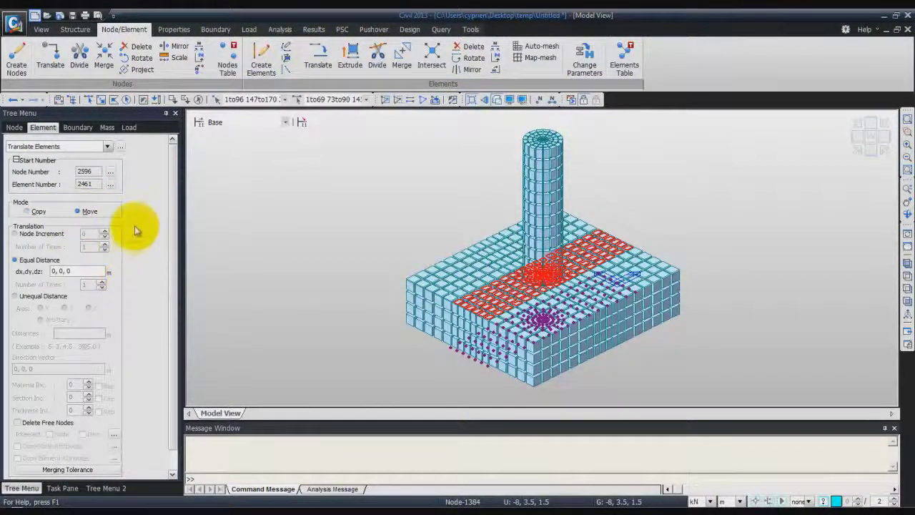
left_click(73, 271)
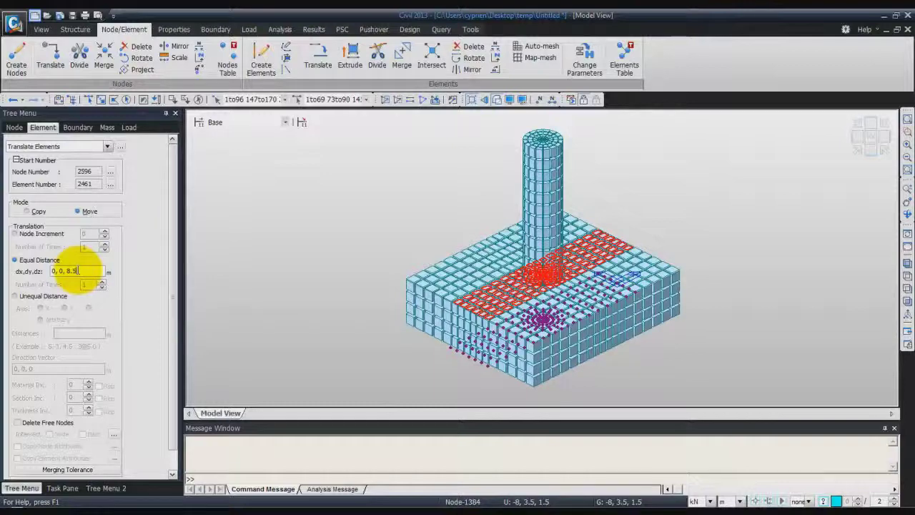
scroll(168, 380, "down", 1)
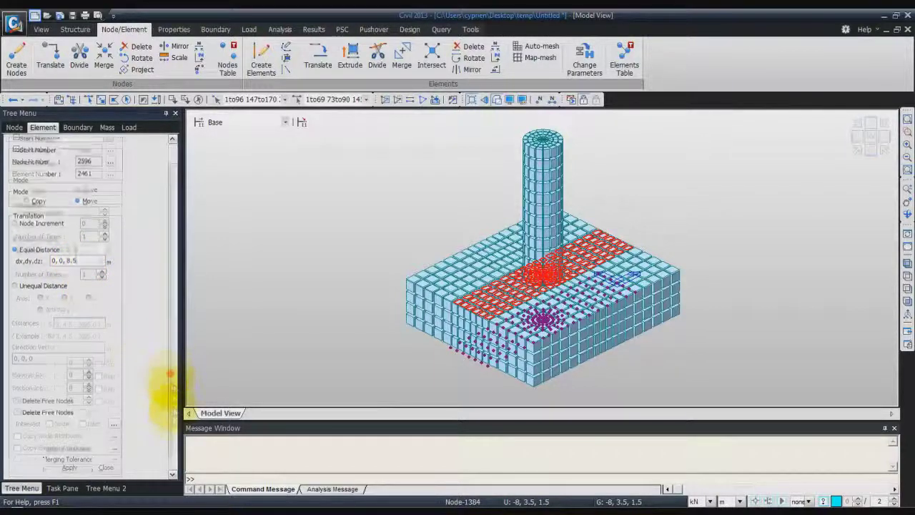
left_click(69, 467)
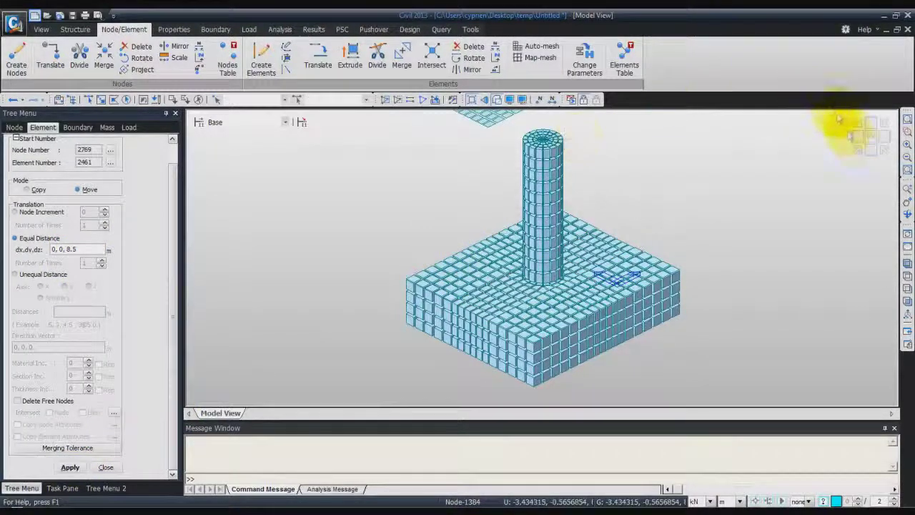
left_click(856, 148)
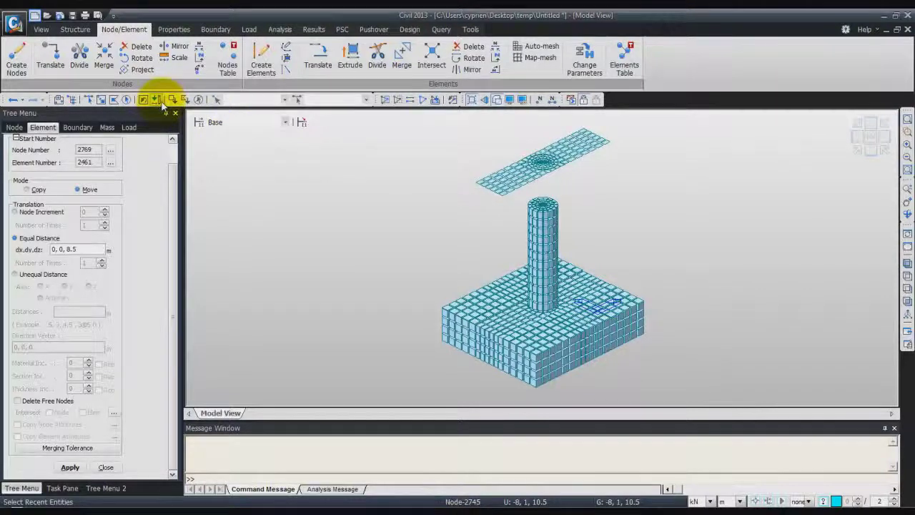
Step: Select the raised top plate with a polygon selection
left_click(114, 100)
left_click(458, 180)
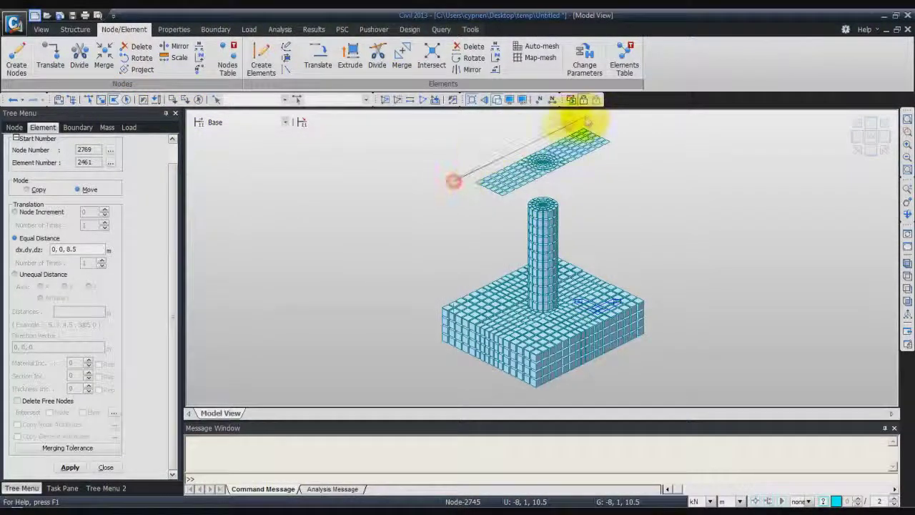
left_click(588, 123)
left_click(628, 140)
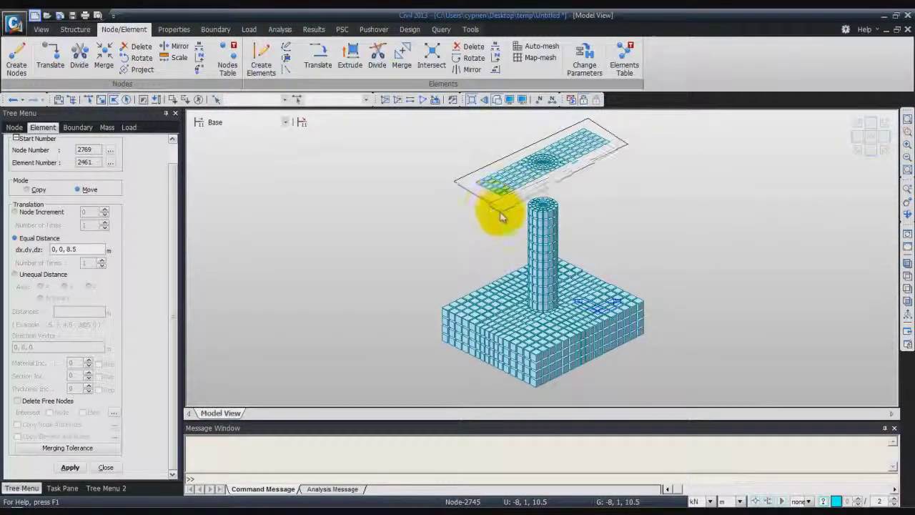
double_click(498, 208)
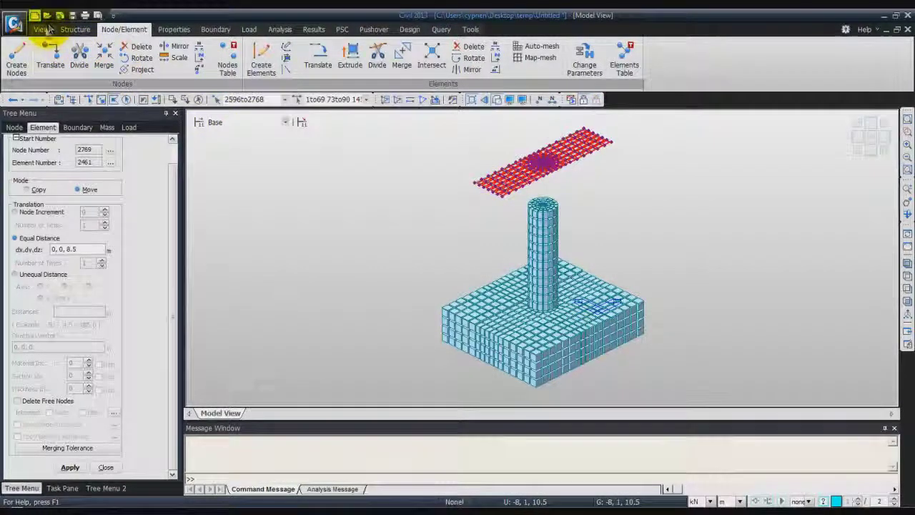
Step: Show only the top plate in Top view, with Shrink off and node numbers on
left_click(42, 29)
left_click(295, 58)
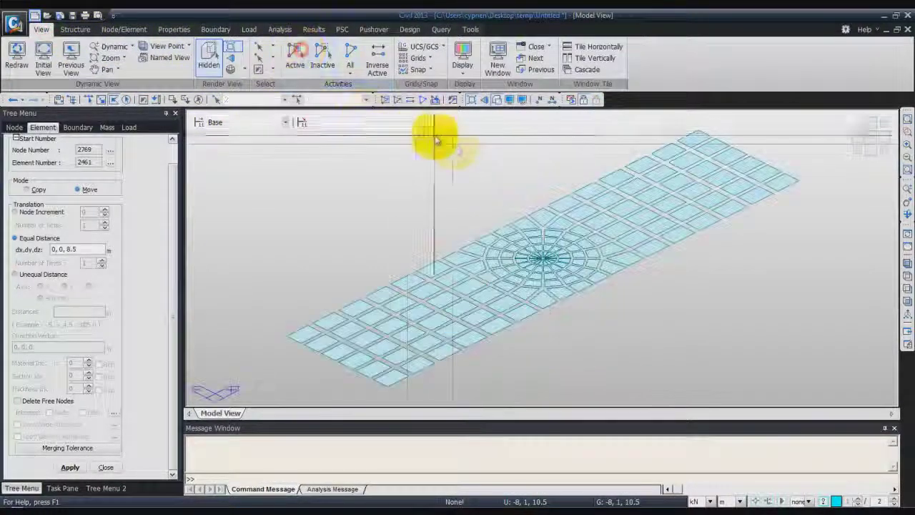
left_click(874, 135)
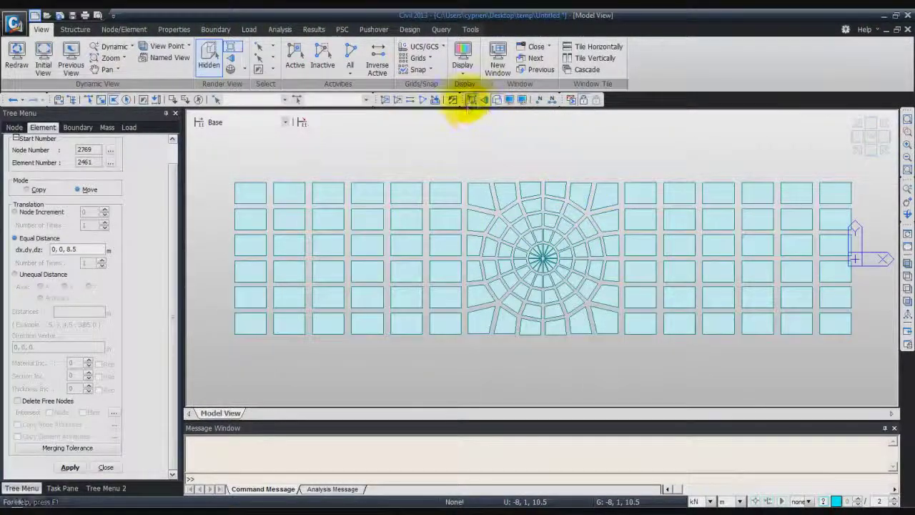
left_click(472, 100)
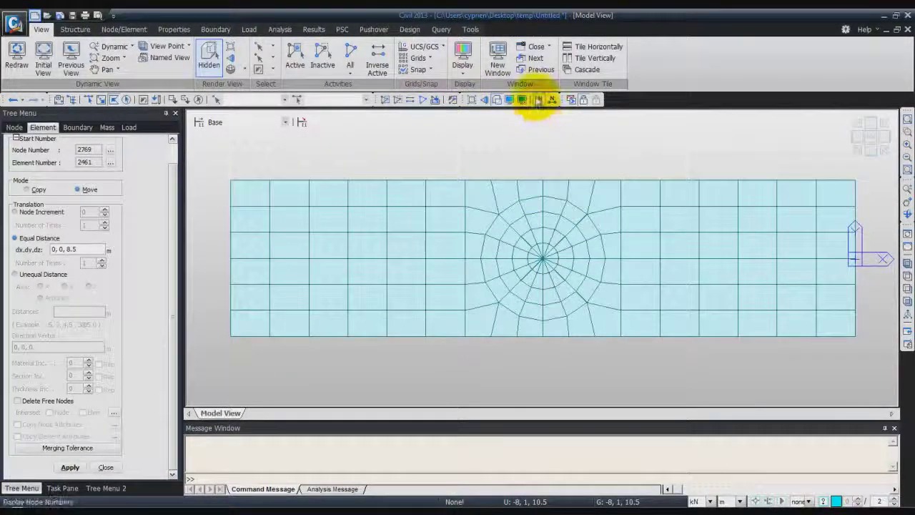
left_click(538, 100)
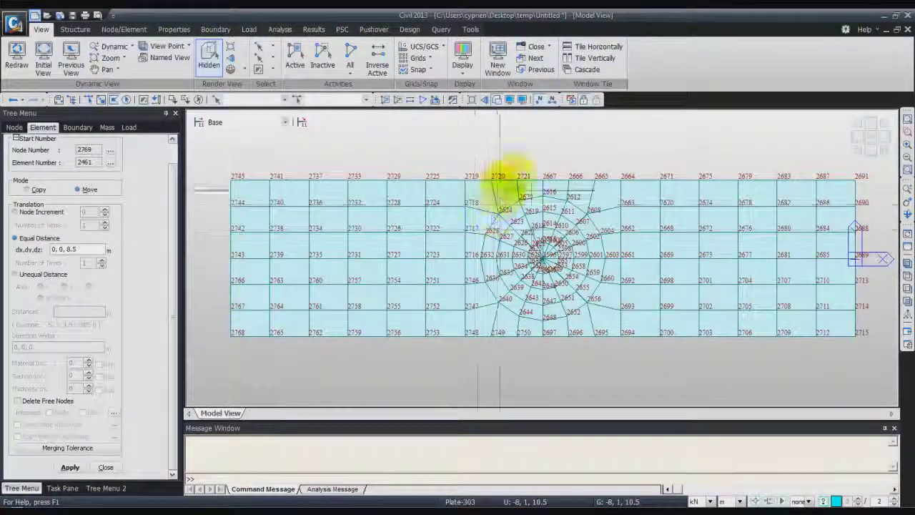
Step: Turn on node point display and node numbers, and switch to Iso view
left_click(509, 99)
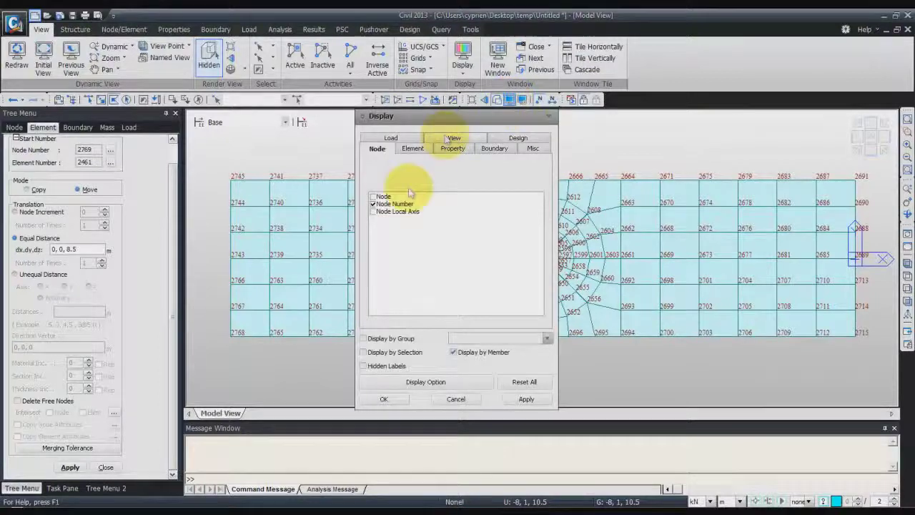
left_click(373, 204)
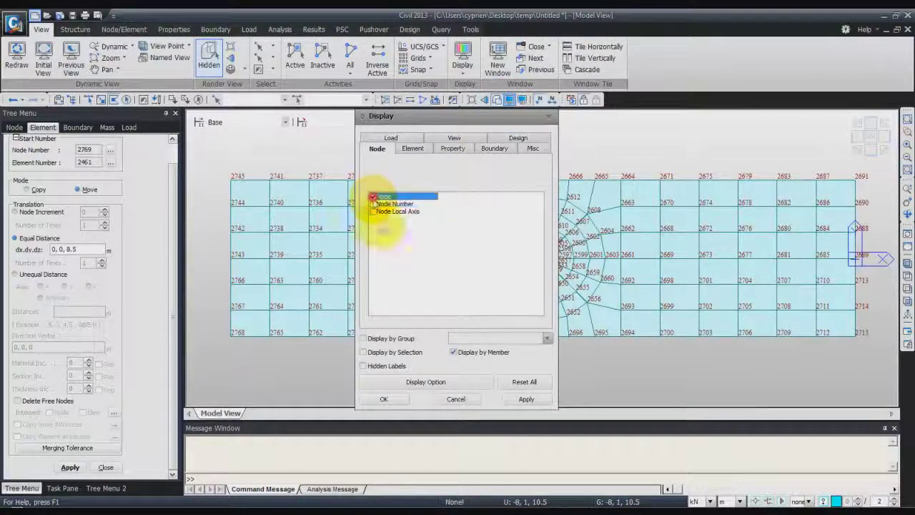
left_click(386, 399)
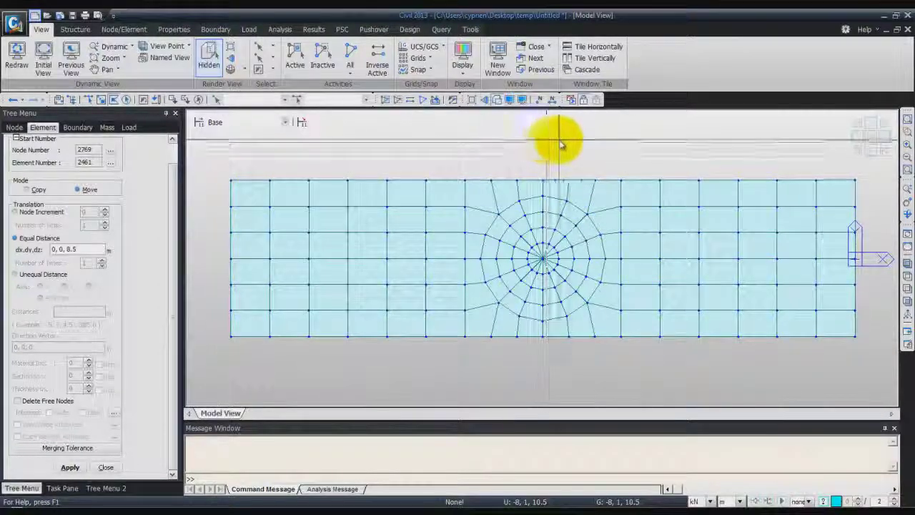
left_click(539, 100)
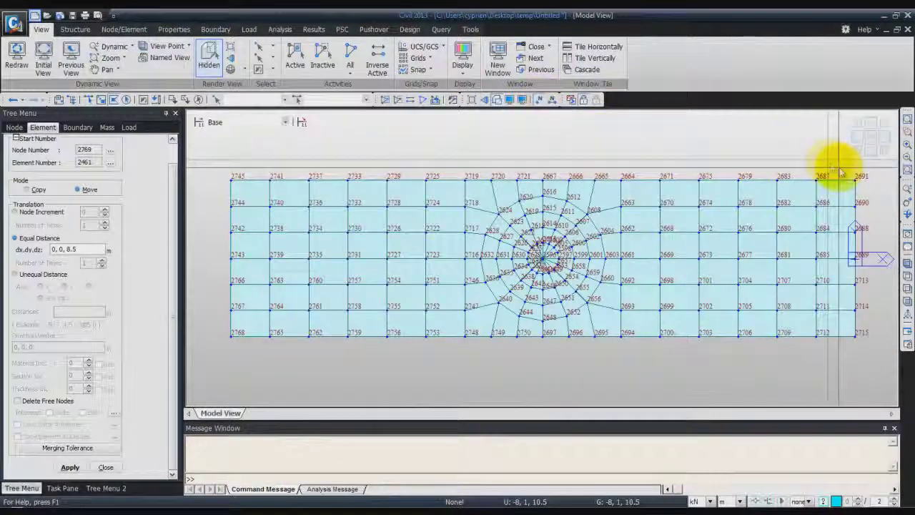
left_click(906, 264)
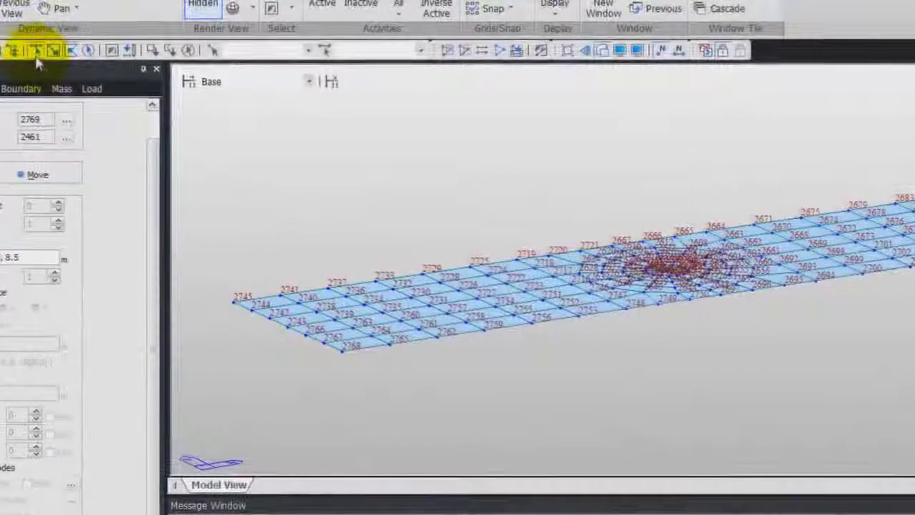
Step: Select the plate's corner nodes 2745 and 2768 individually
left_click(36, 53)
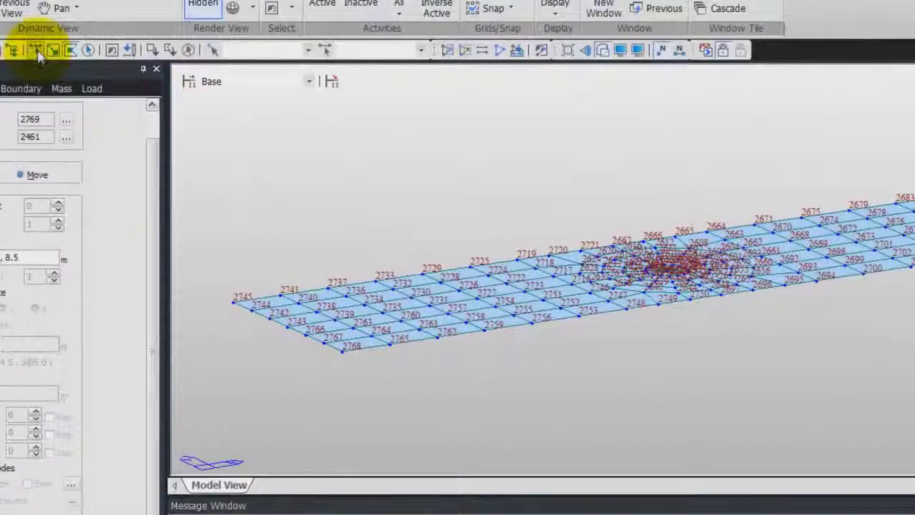
left_click(235, 306)
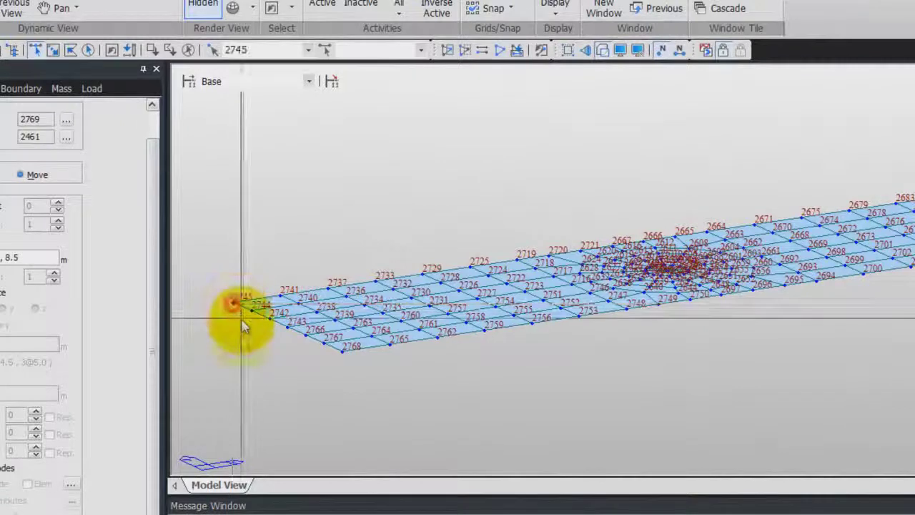
left_click(343, 351)
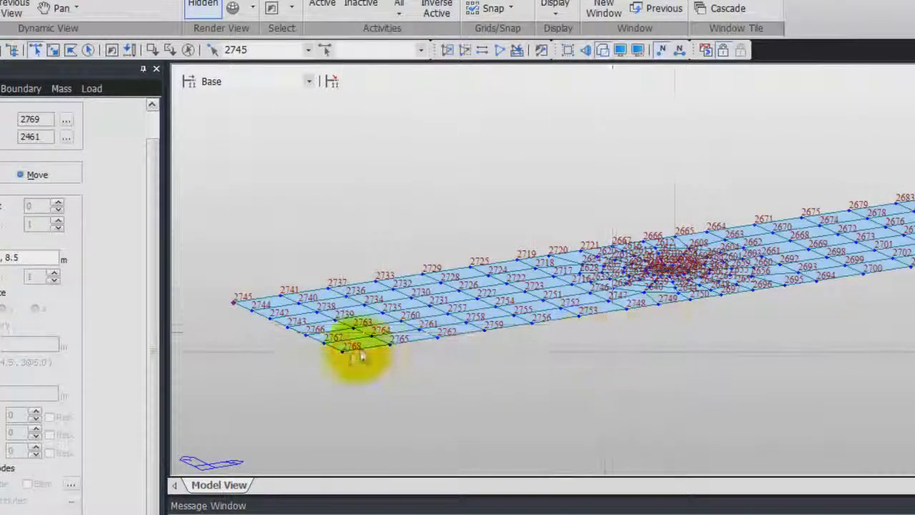
left_click(342, 351)
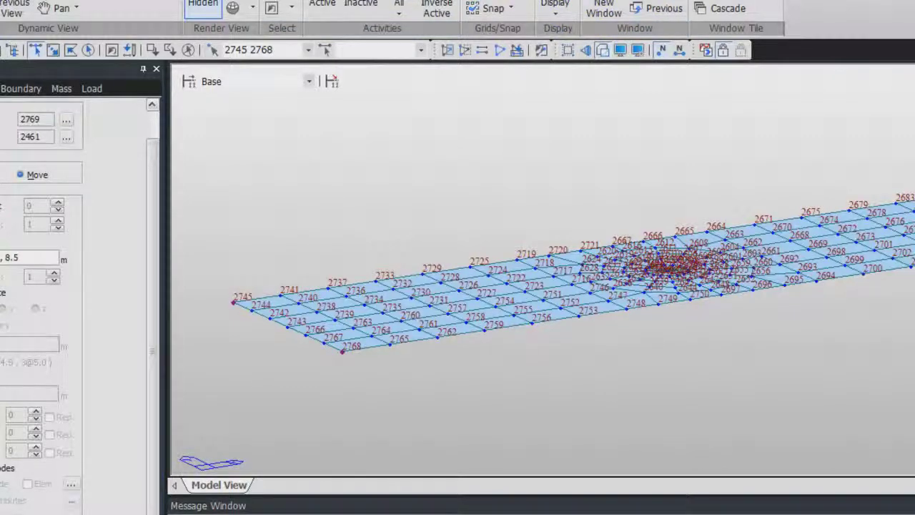
left_click(21, 1)
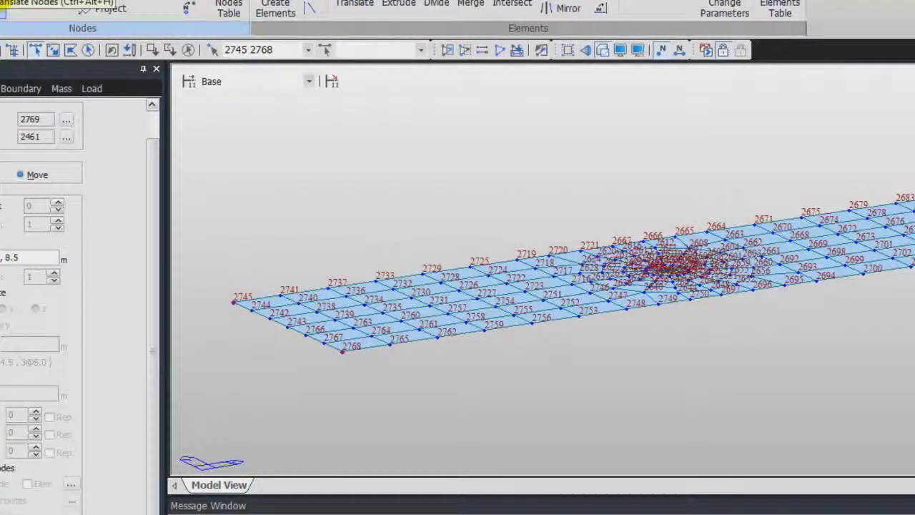
Step: Copy the selected corner nodes downward with Translate Nodes in Copy mode
left_click(4, 2)
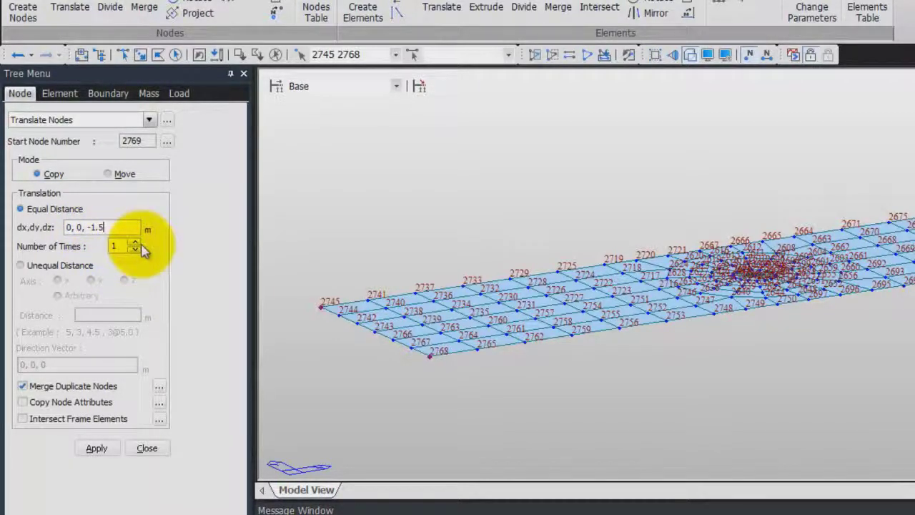
left_click(92, 449)
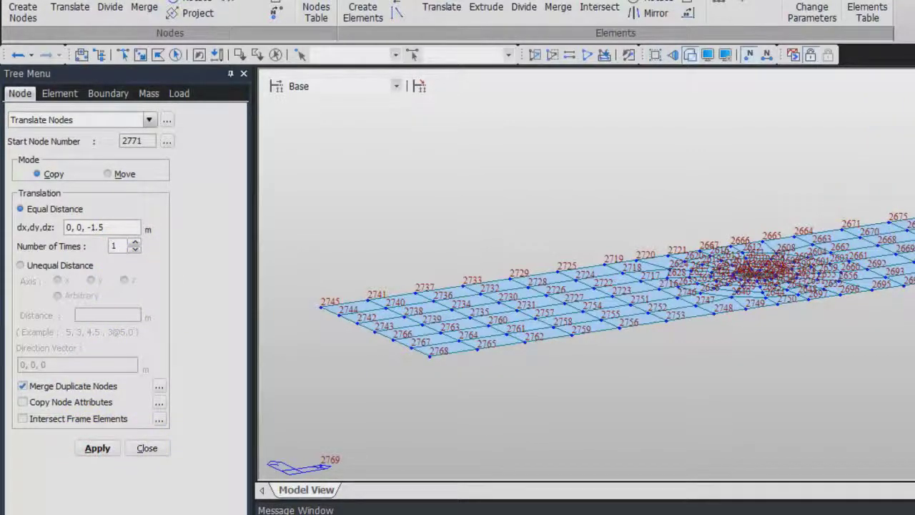
middle_click_drag(912, 322, 912, 242)
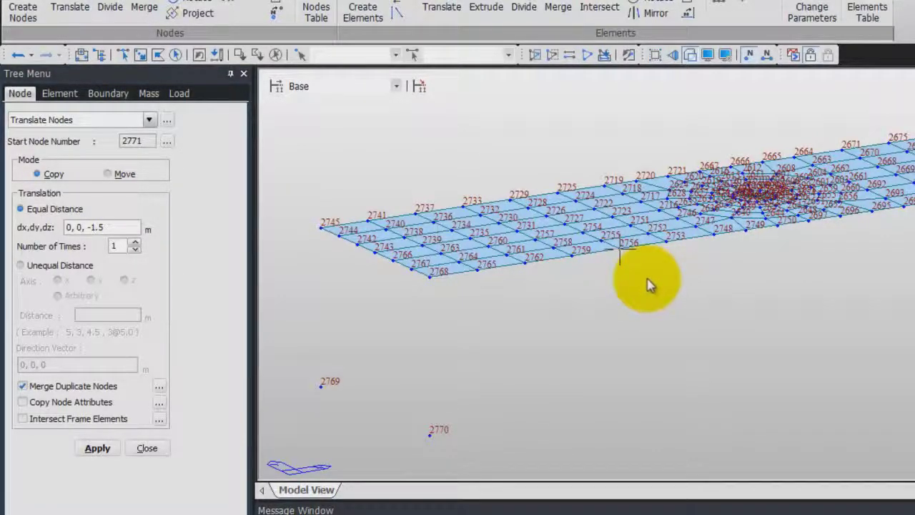
Step: Pick nodes 2748 and 2694 and copy them 2.5 m down
left_click(124, 55)
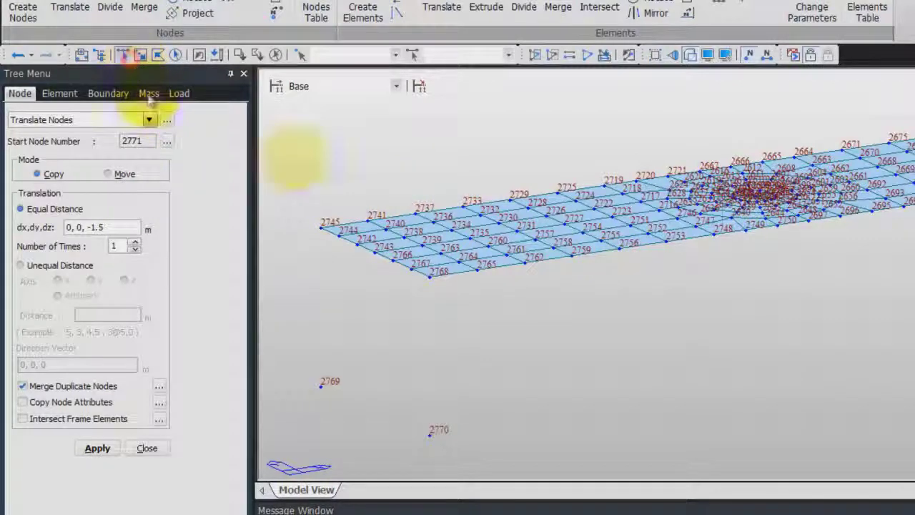
left_click(715, 239)
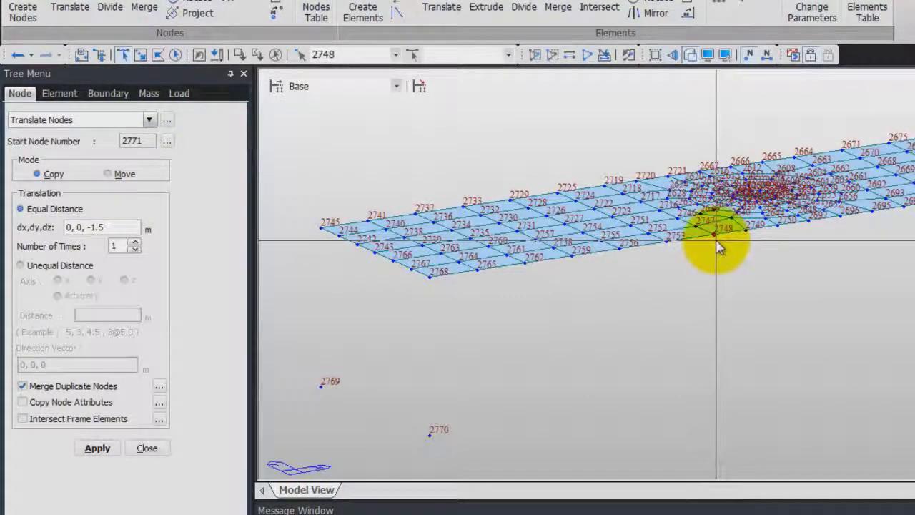
left_click(907, 212)
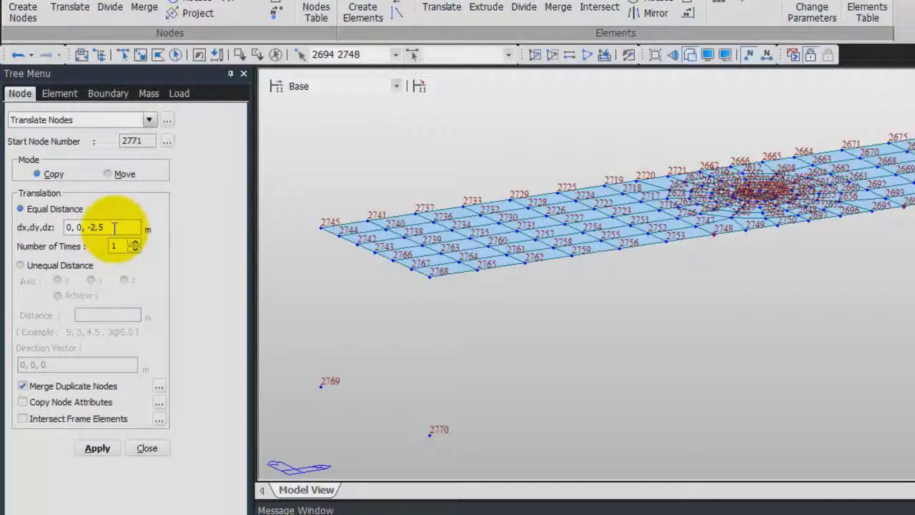
left_click(97, 448)
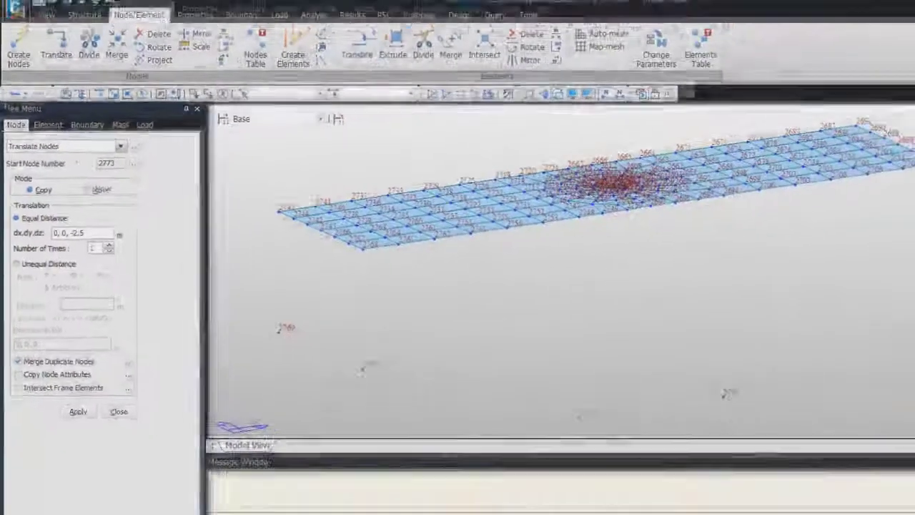
left_click(857, 236)
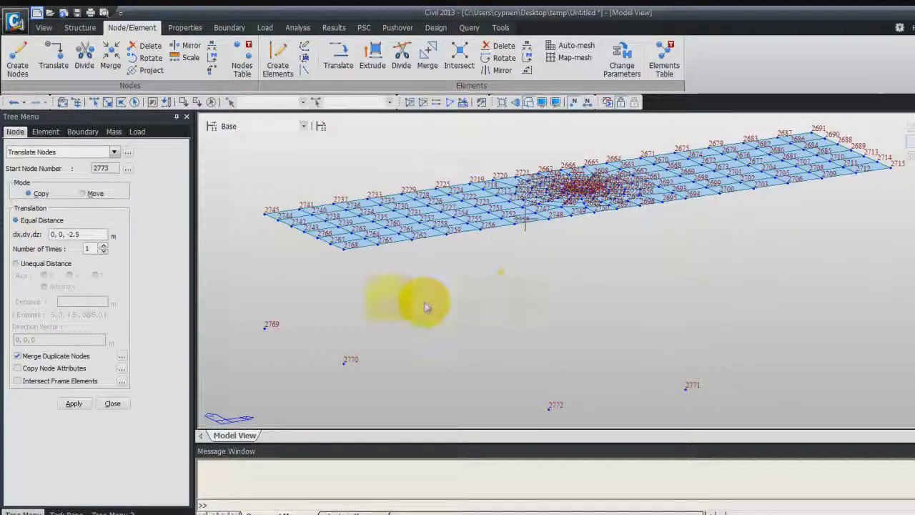
Step: Select deck nodes 2706 and 2679 and copy them with offset 0, 0, -2
left_click(121, 102)
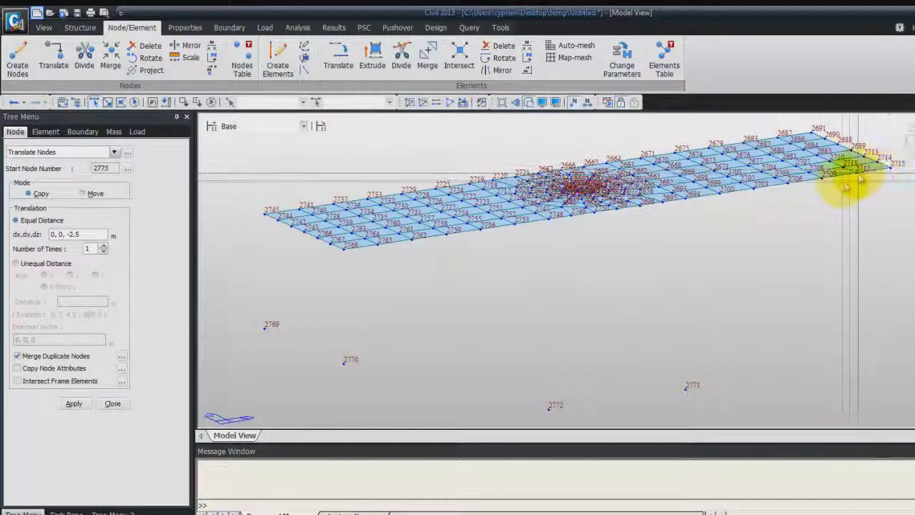
left_click(789, 184)
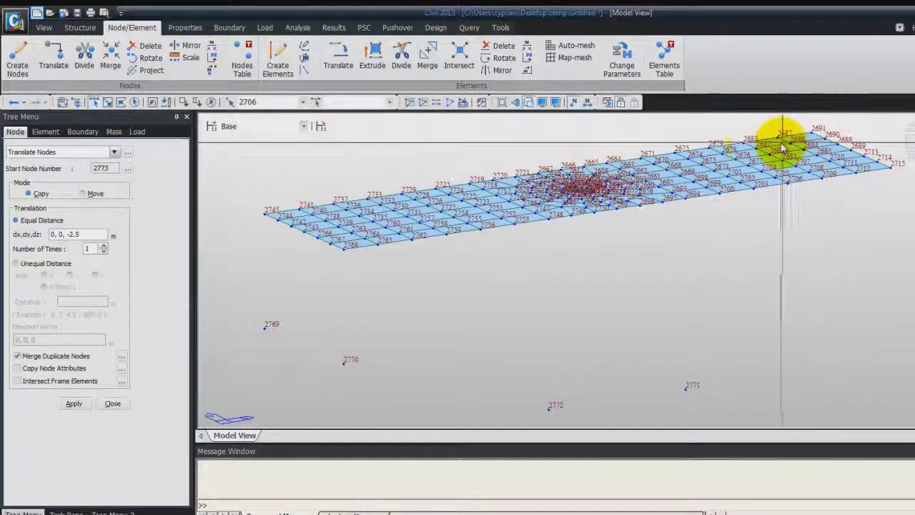
left_click(712, 150)
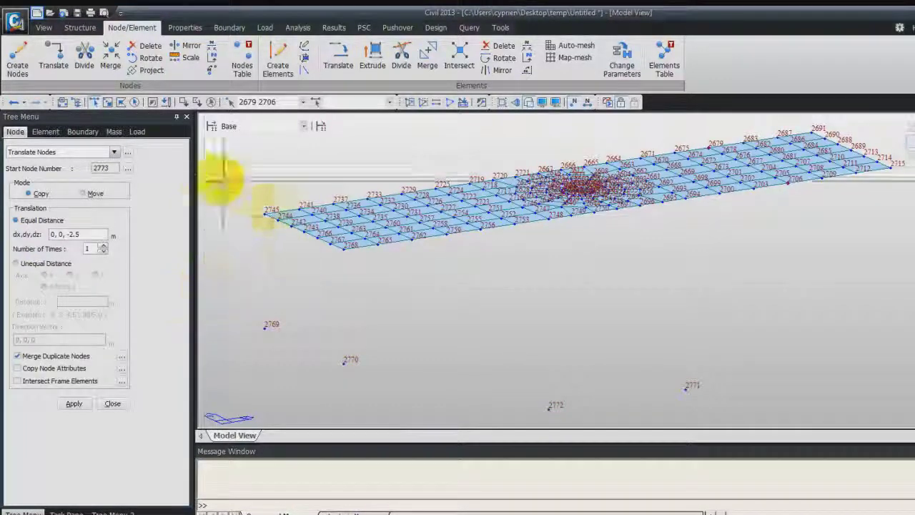
left_click(92, 234)
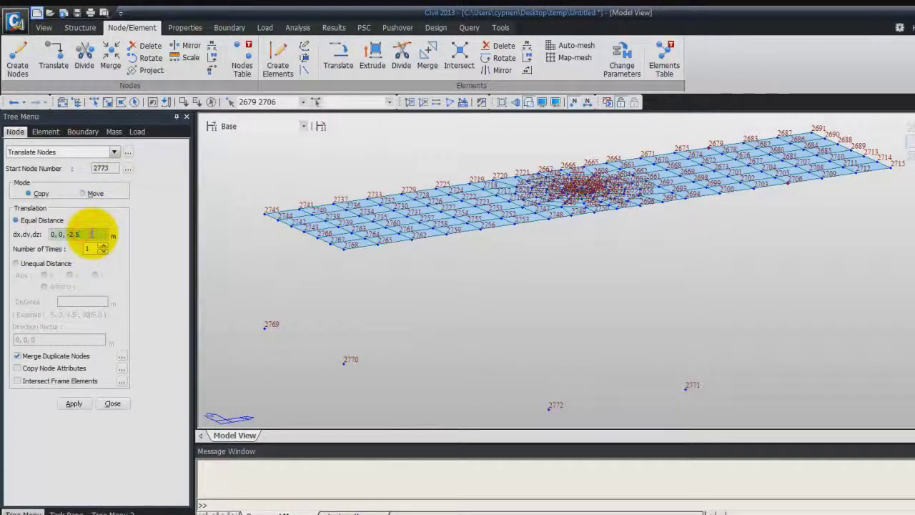
type("-2")
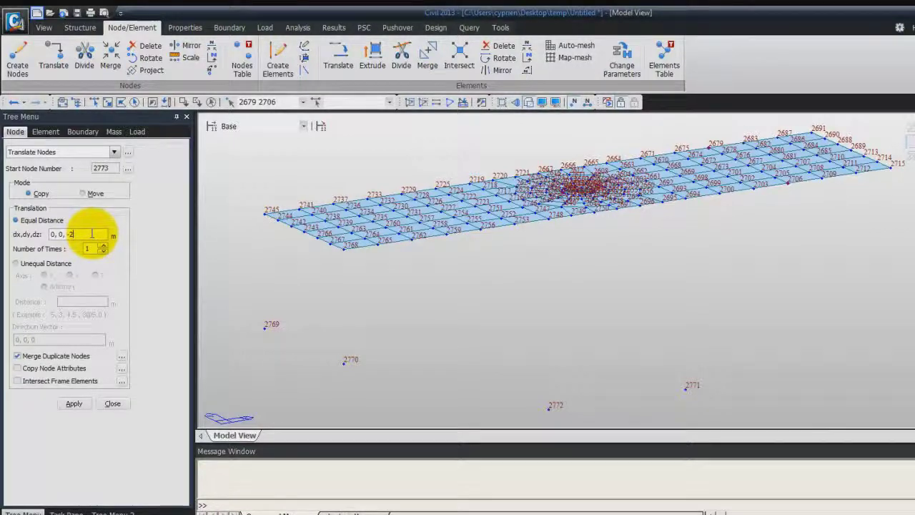
left_click(75, 404)
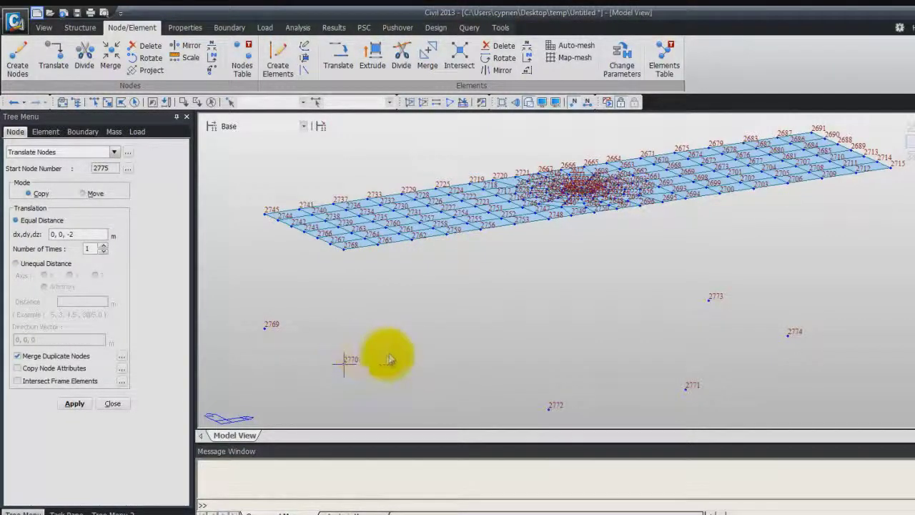
left_click(67, 102)
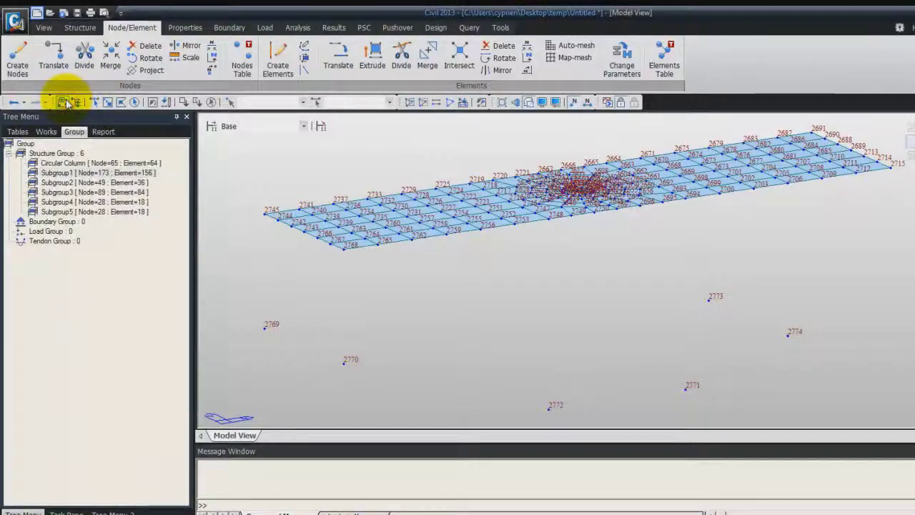
Step: Select Subgroup2 and set Extrude to Planar Elem. -> Solid Elem., projected on a plane
double_click(81, 183)
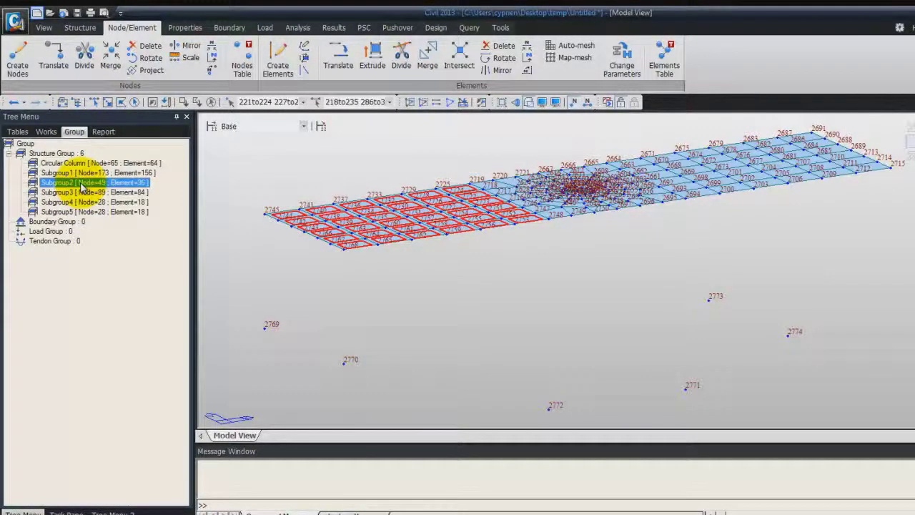
left_click(365, 55)
left_click(123, 225)
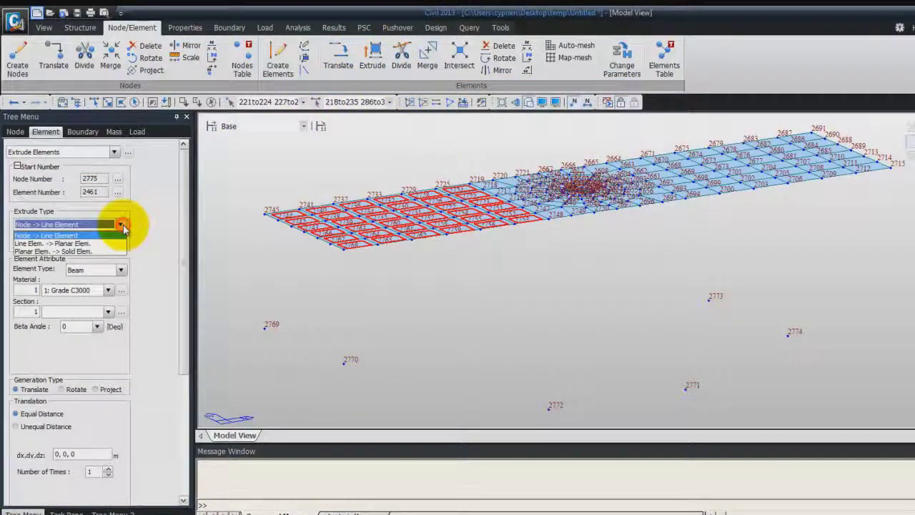
left_click(85, 251)
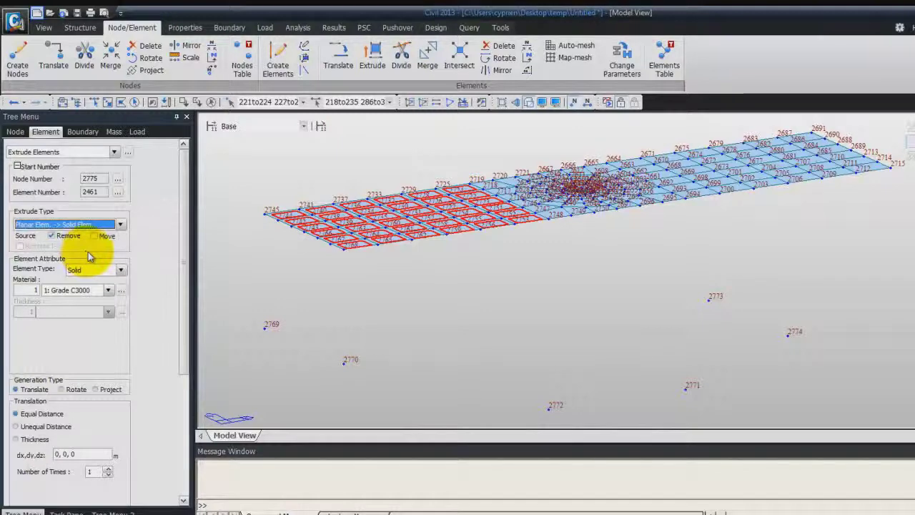
left_click_drag(184, 261, 182, 302)
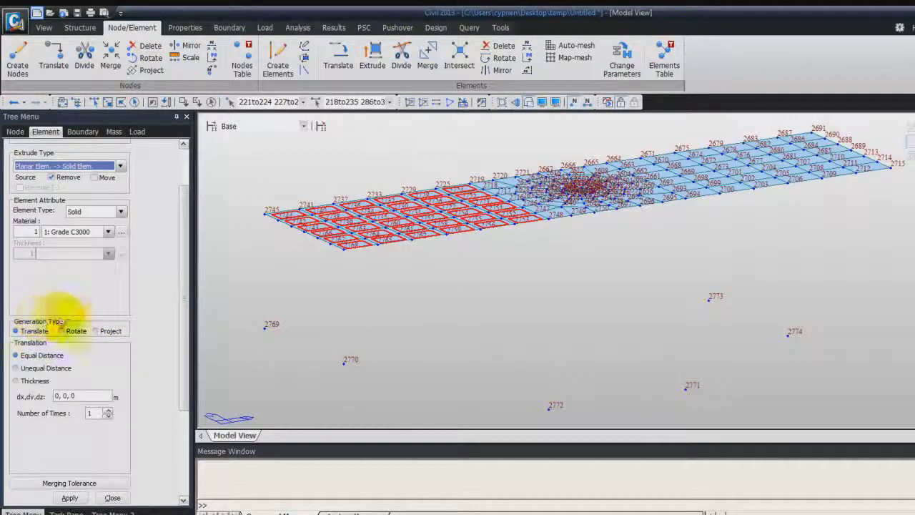
left_click(96, 331)
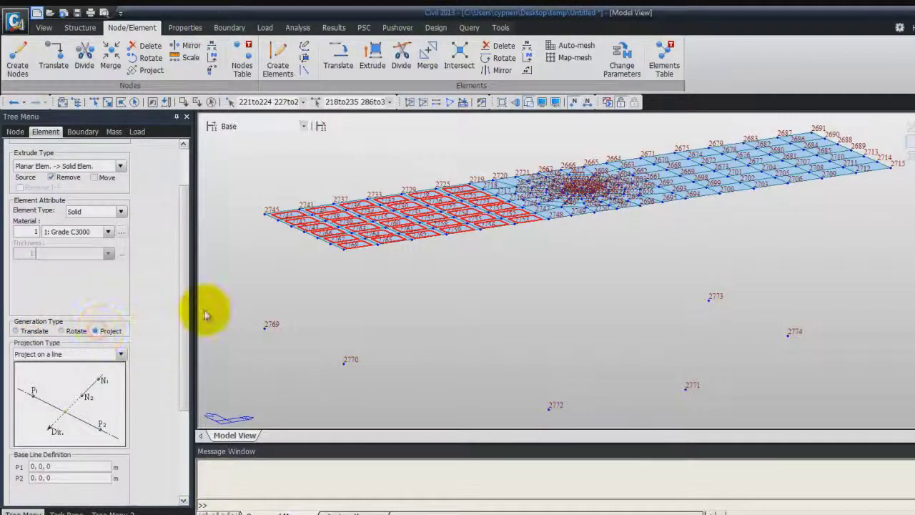
left_click_drag(185, 293, 179, 382)
left_click(120, 247)
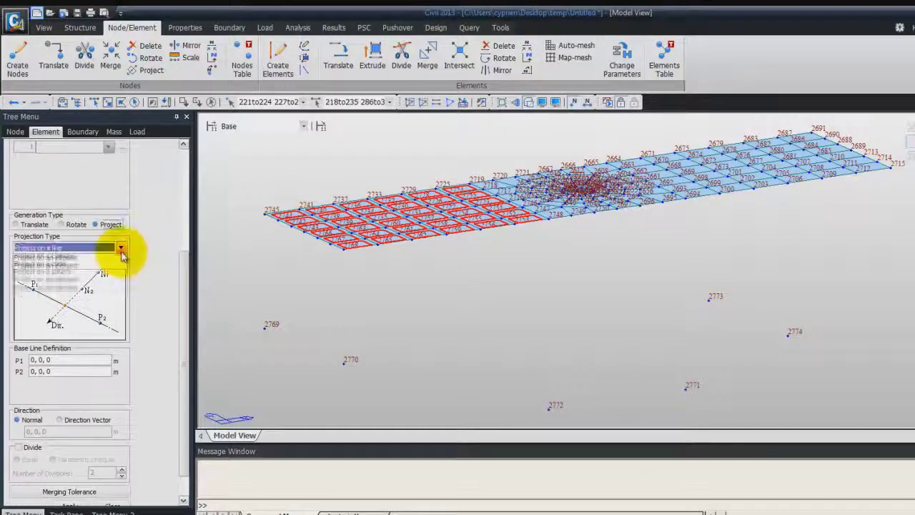
left_click(113, 267)
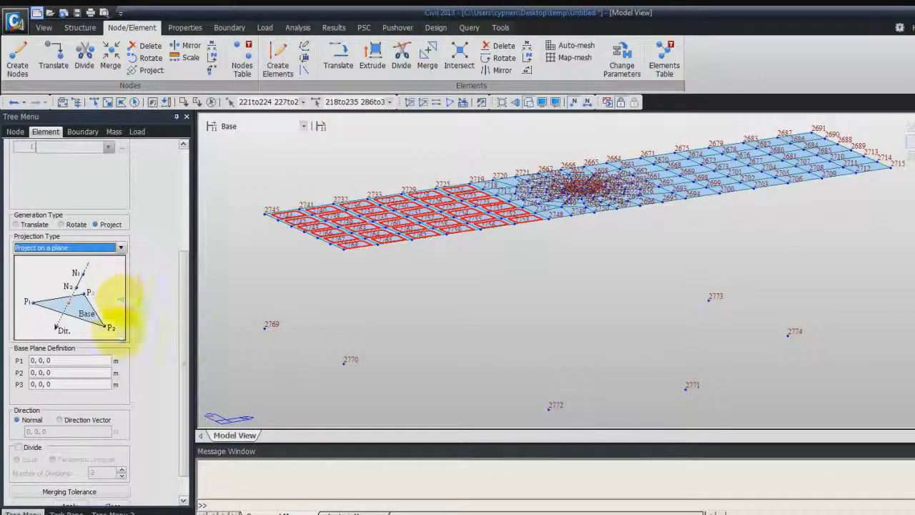
Step: Define the base plane from nodes 2769, 2770 and 2772, direction 0,0,-1, 5 divisions, and apply
left_click(58, 361)
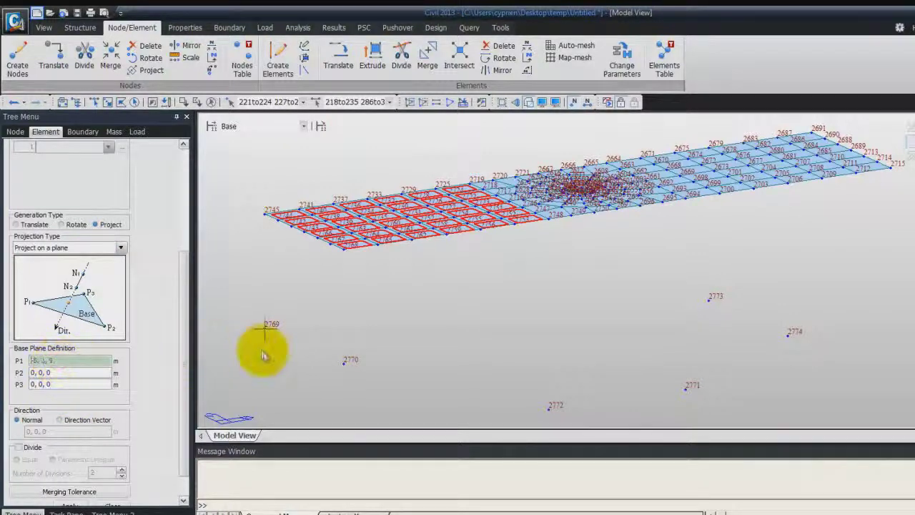
left_click(271, 324)
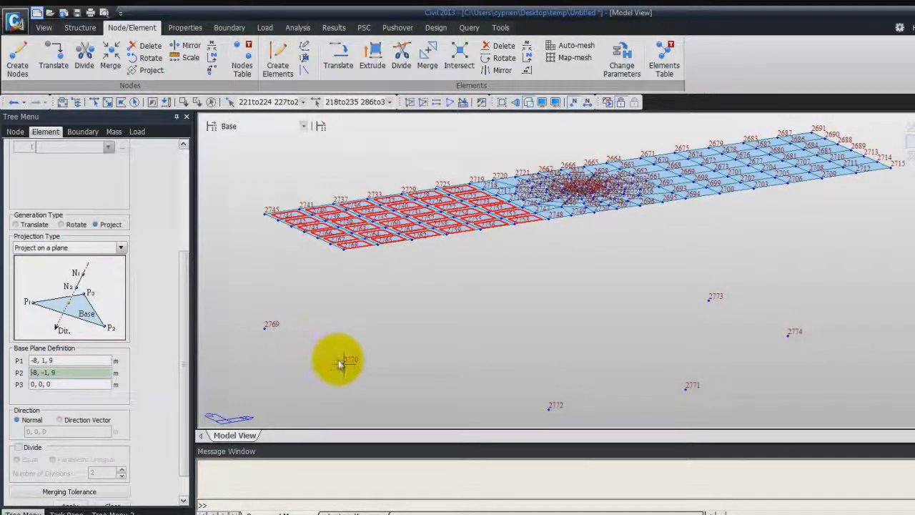
left_click(564, 419)
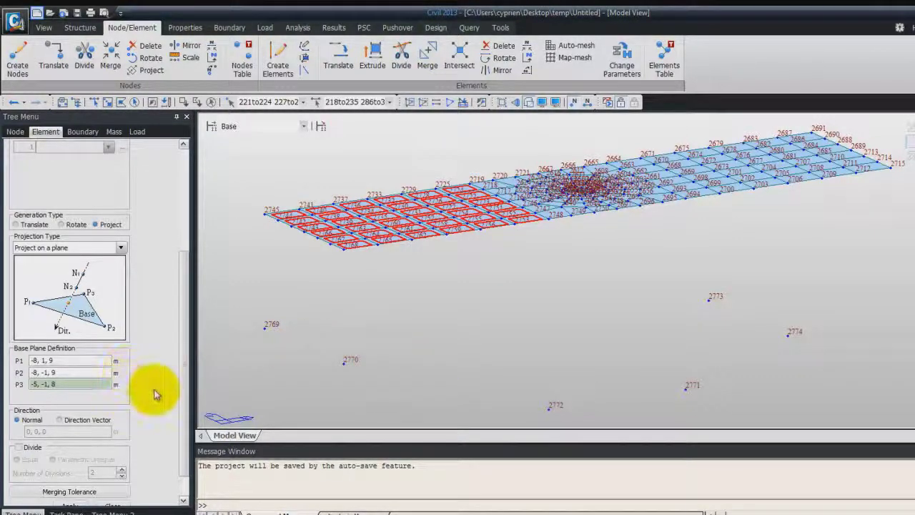
scroll(179, 367, "down", 1)
left_click(61, 388)
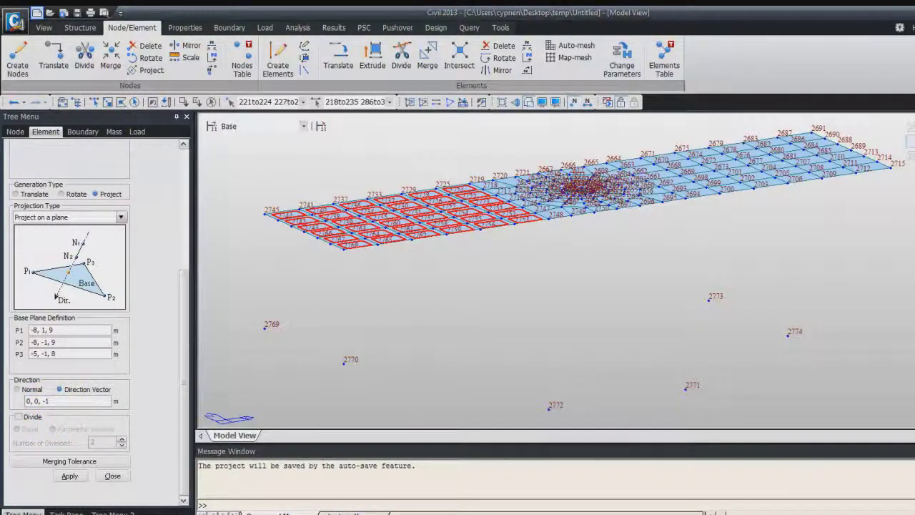
left_click(17, 416)
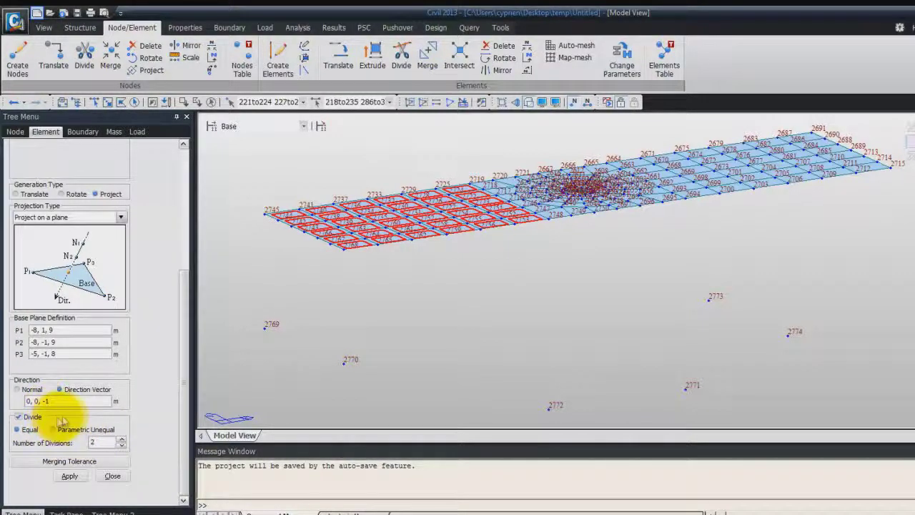
left_click(122, 439)
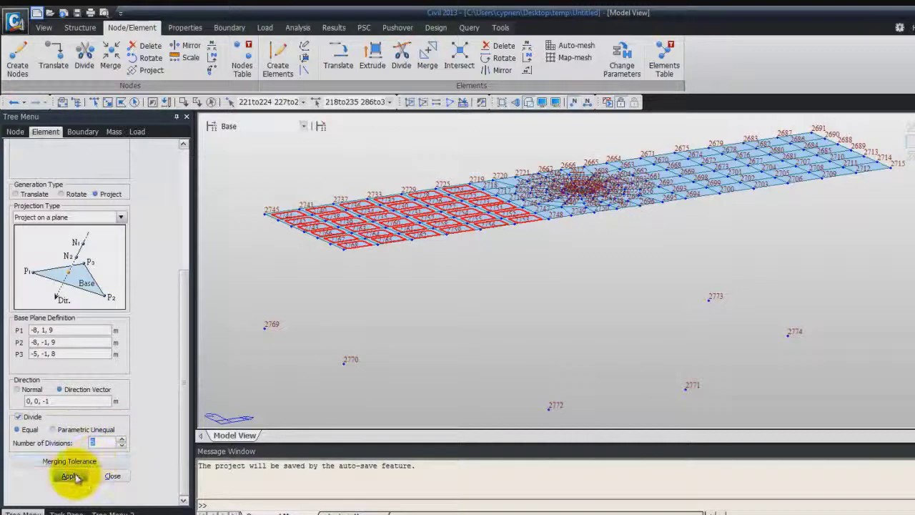
left_click(69, 475)
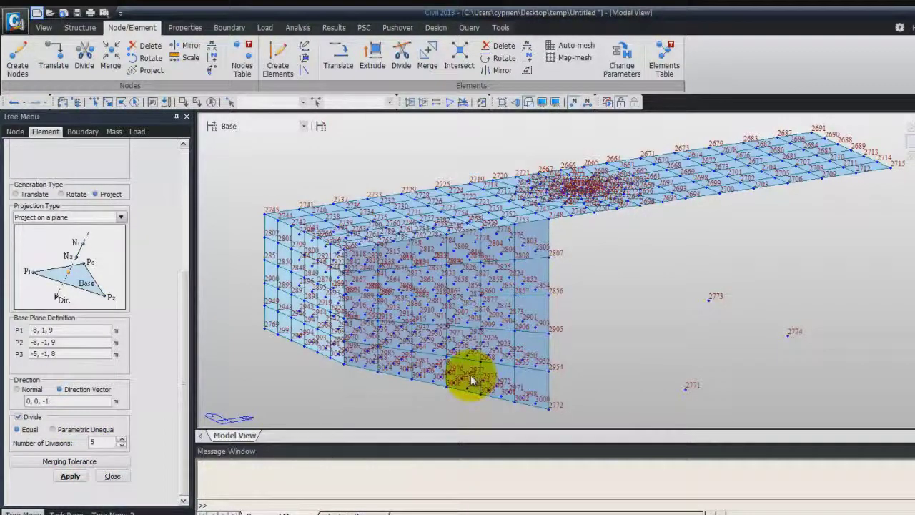
mouse_move(472, 380)
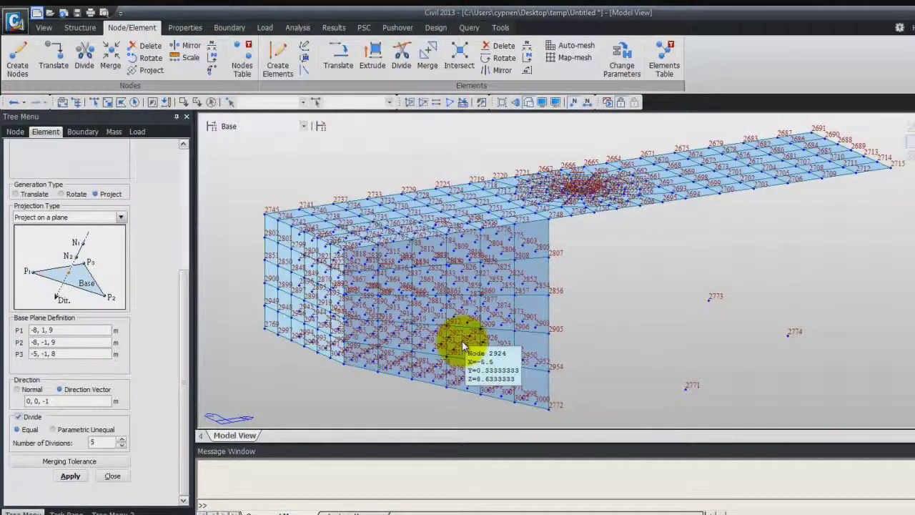
Step: Select Subgroup3 and set Extrude to Planar Elem. -> Solid Elem
left_click(63, 103)
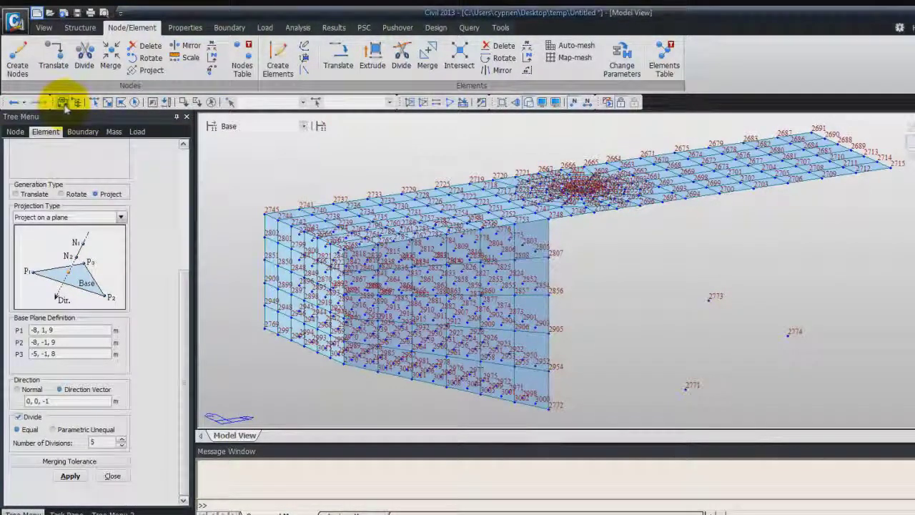
double_click(82, 193)
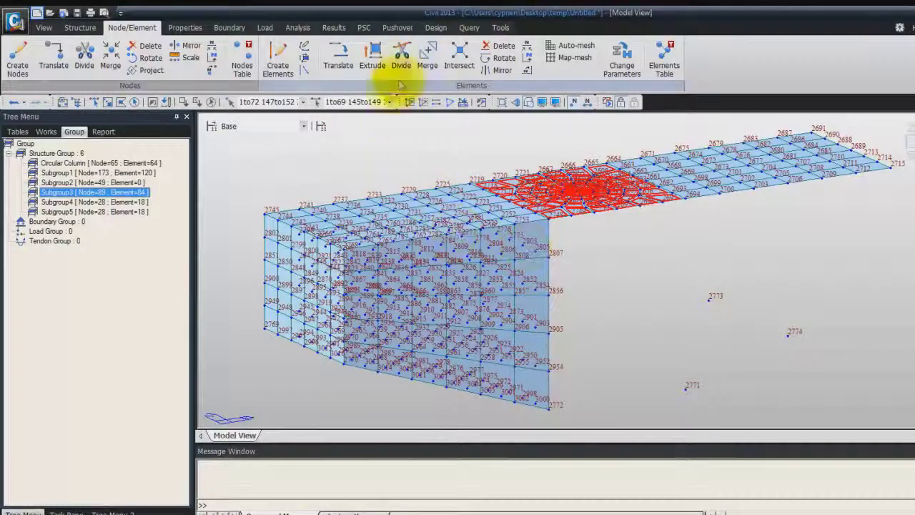
left_click(339, 60)
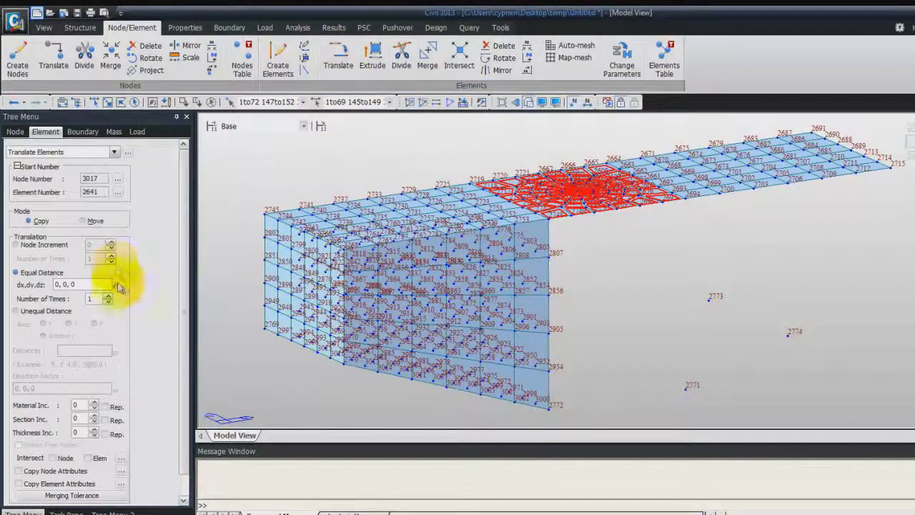
left_click_drag(186, 251, 165, 299)
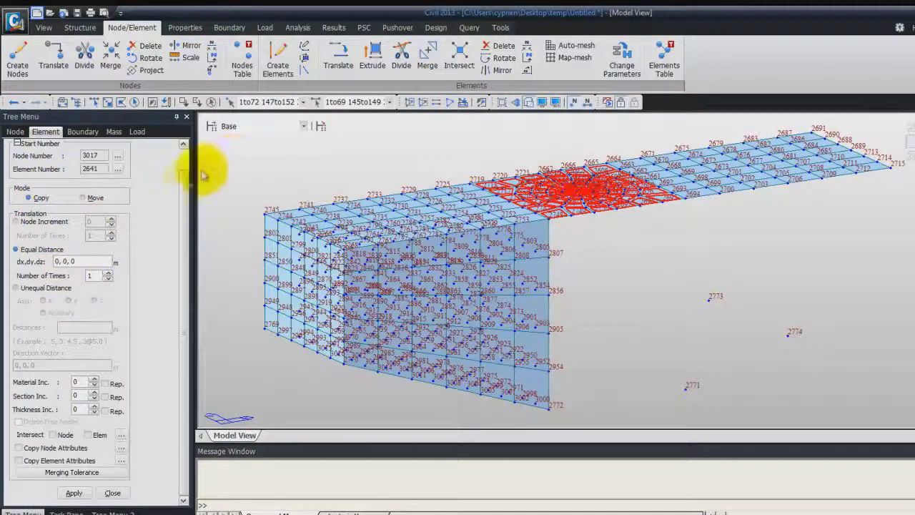
left_click(372, 53)
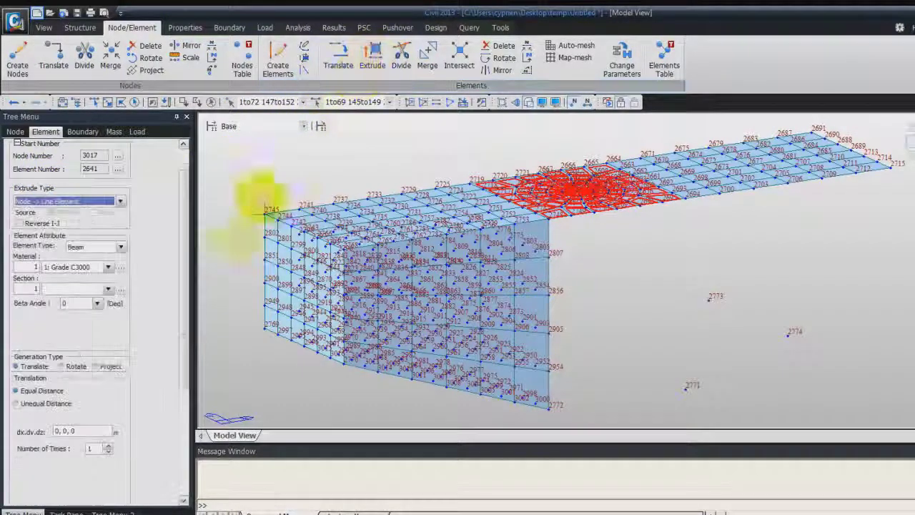
left_click(120, 201)
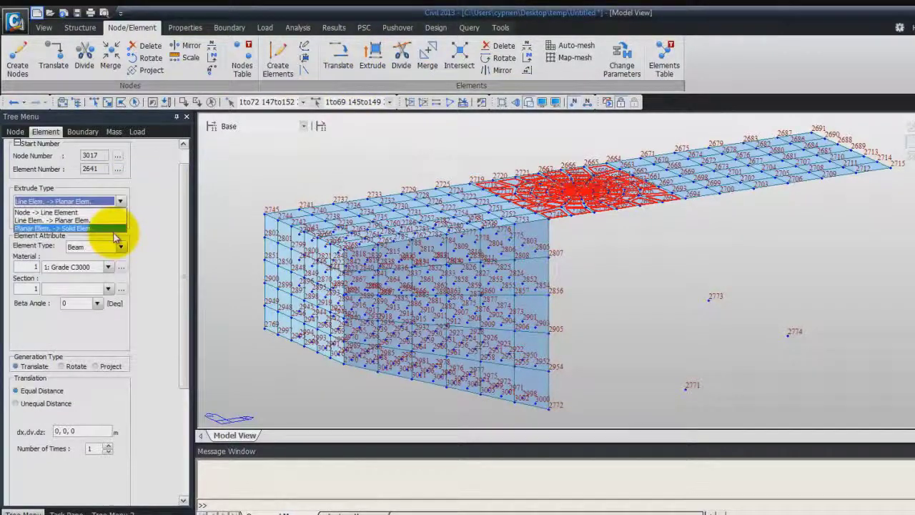
left_click(109, 230)
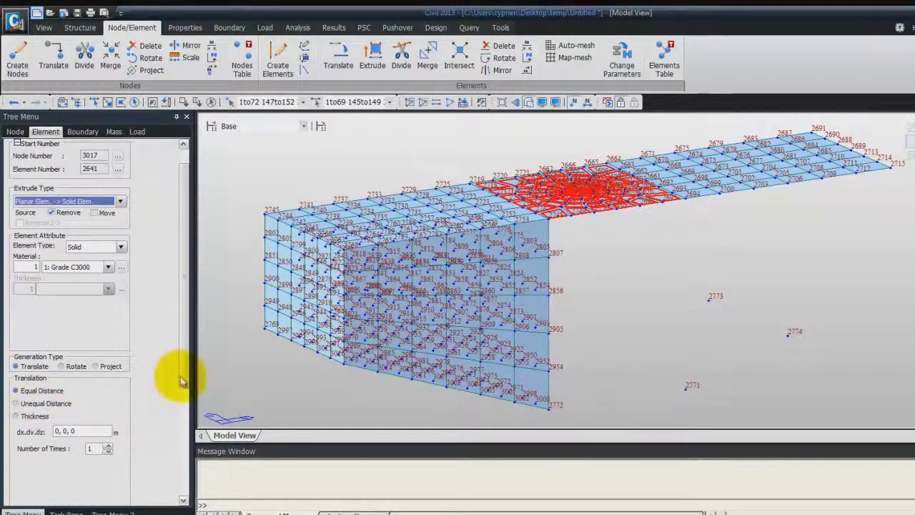
Step: Extrude by translation 0, 0, -0.5 five times
left_click_drag(184, 363, 186, 450)
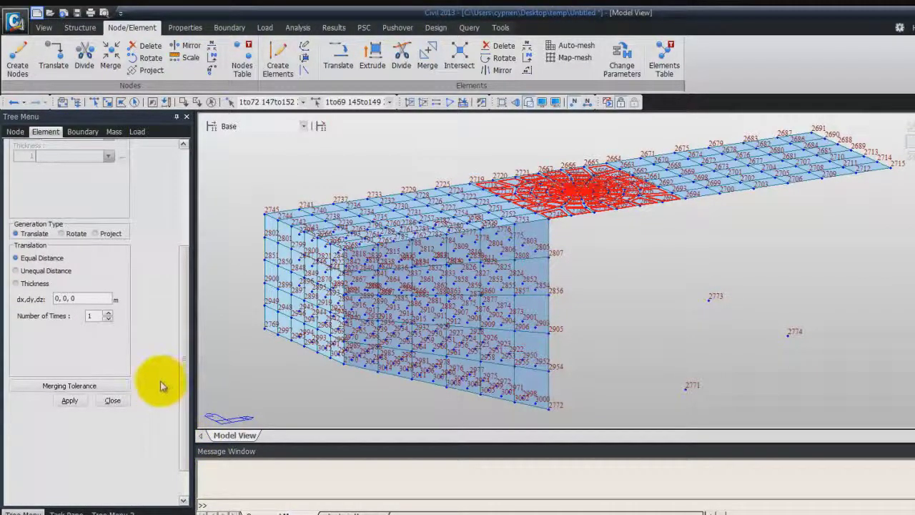
left_click(91, 297)
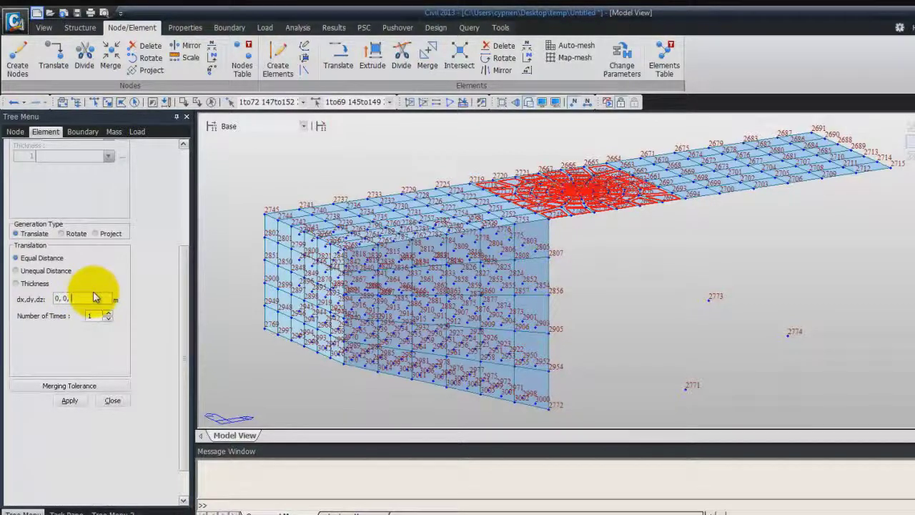
type("-0.5")
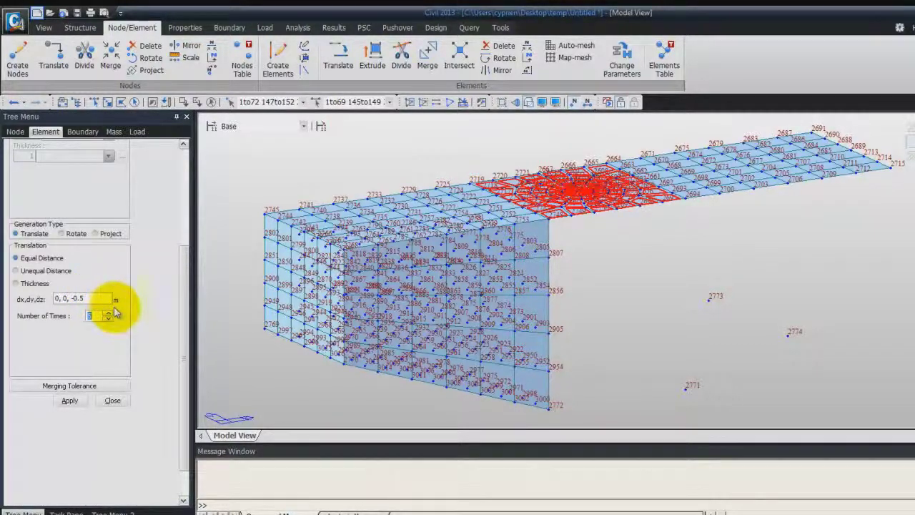
left_click(69, 400)
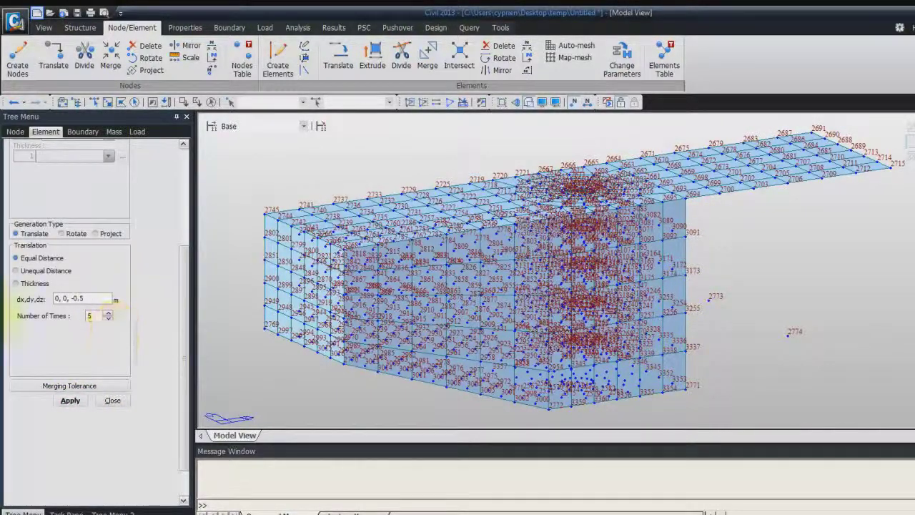
left_click(62, 102)
Step: Select Subgroup4 and set Extrude to Planar Elem. -> Solid Elem., projected on a plane
double_click(68, 203)
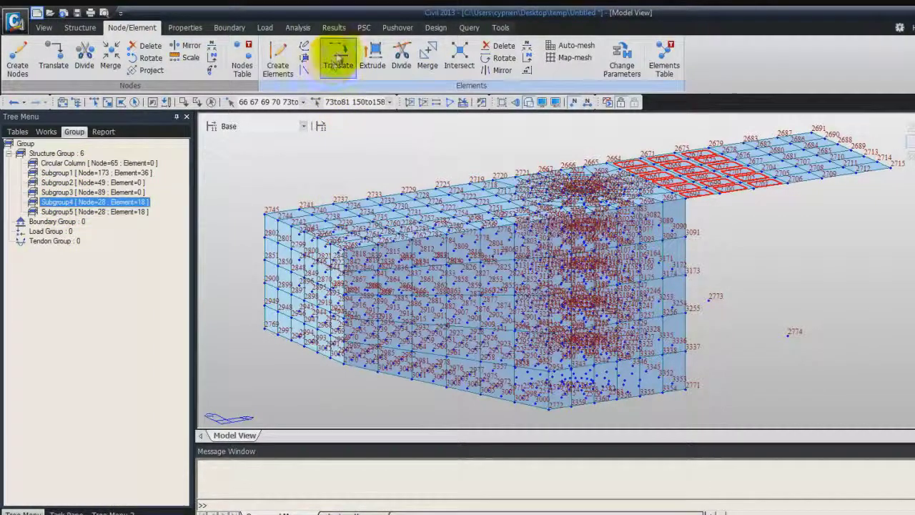
left_click(372, 55)
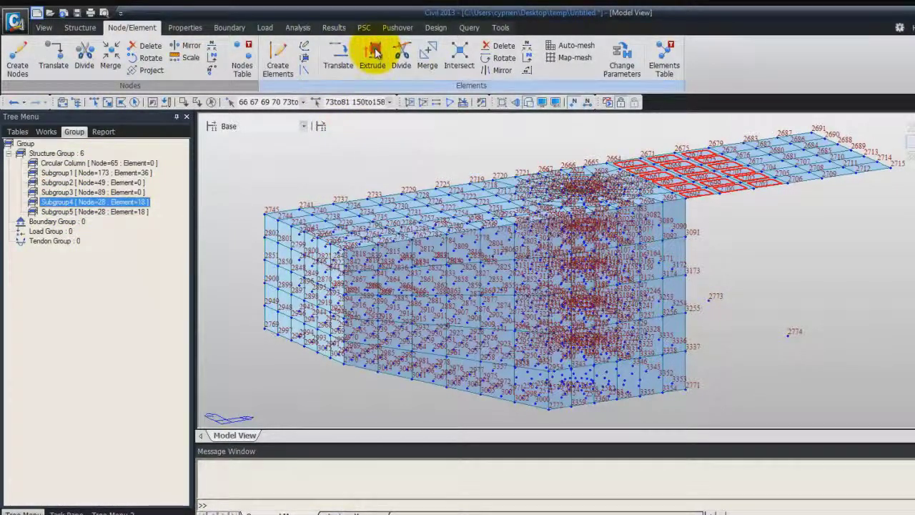
left_click(120, 224)
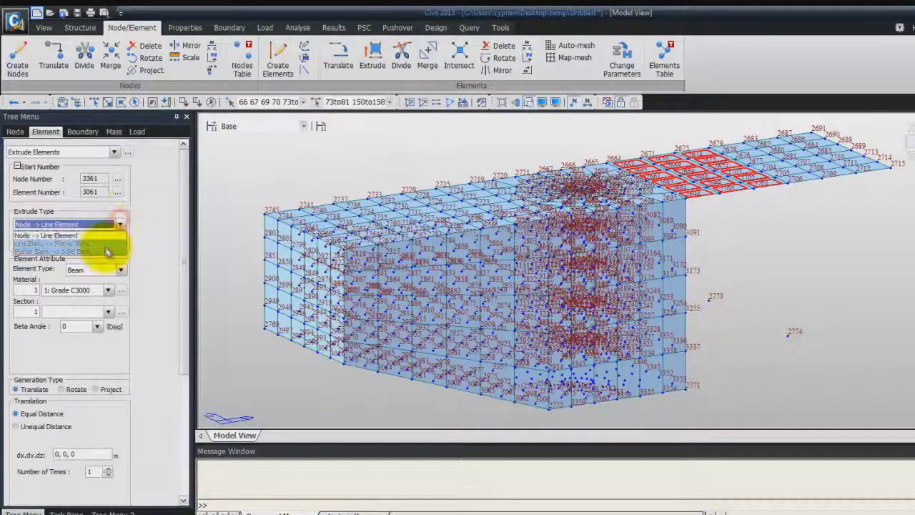
left_click(100, 243)
left_click(120, 224)
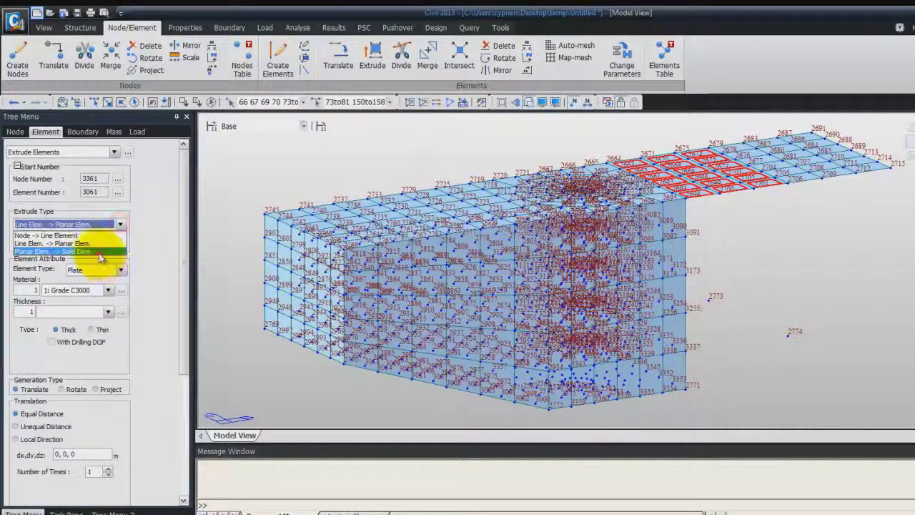
left_click(108, 251)
left_click_drag(182, 281, 163, 336)
left_click(97, 253)
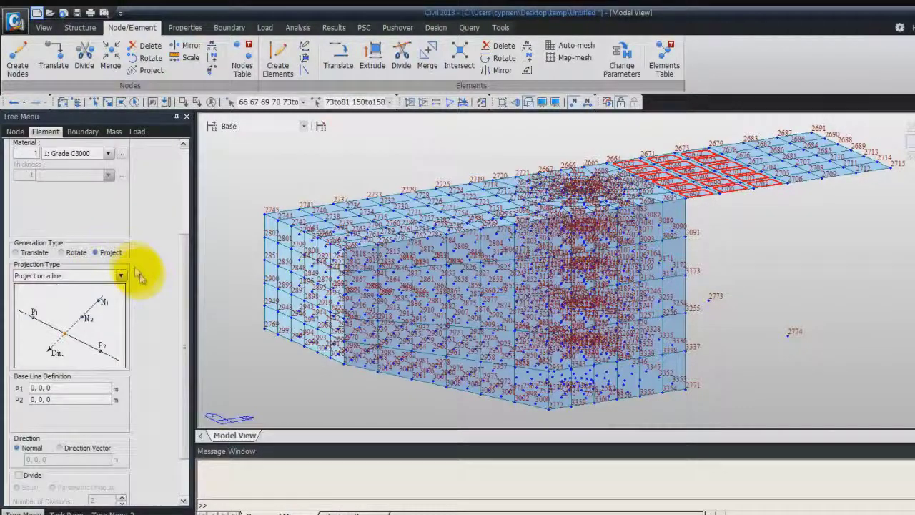
left_click(120, 276)
left_click(108, 295)
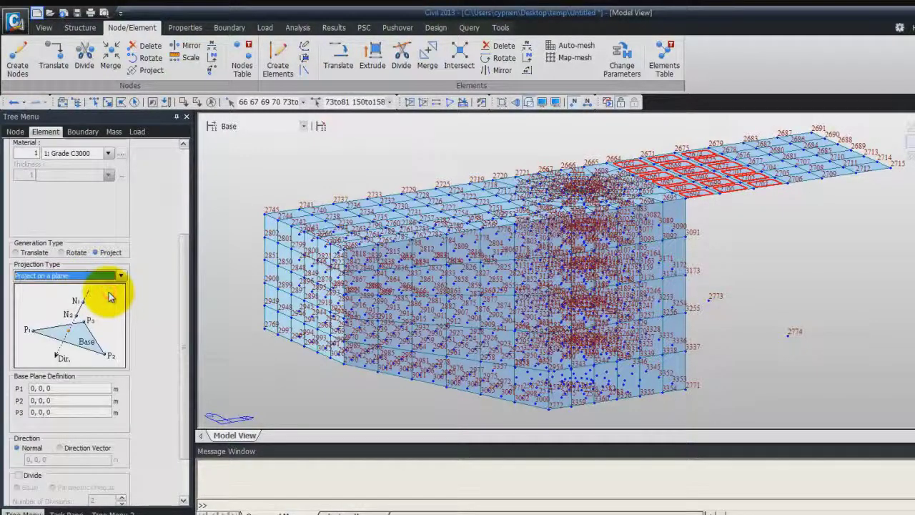
Step: Pick base plane points including nodes 2773 and 2774, direction 0,0,-1, 5 divisions, and apply
left_click(86, 389)
left_click(717, 345)
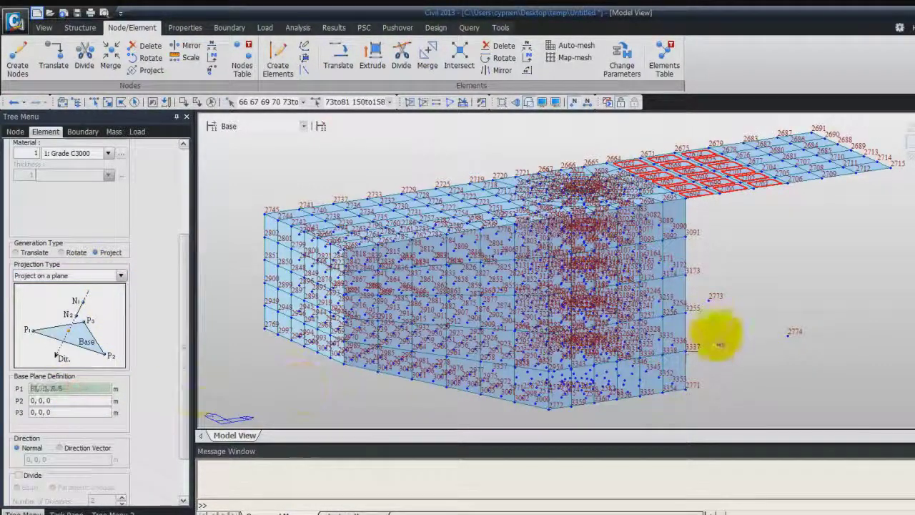
left_click(710, 296)
left_click(786, 336)
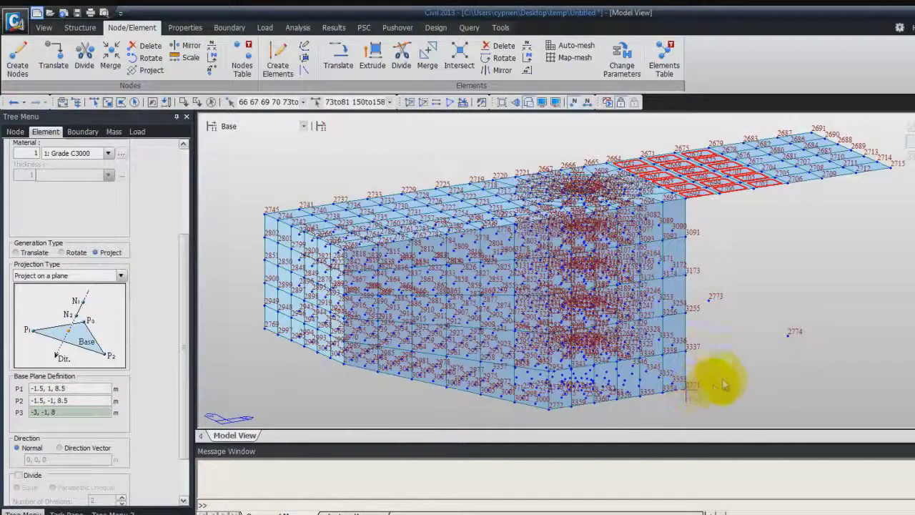
scroll(180, 348, "down", 3)
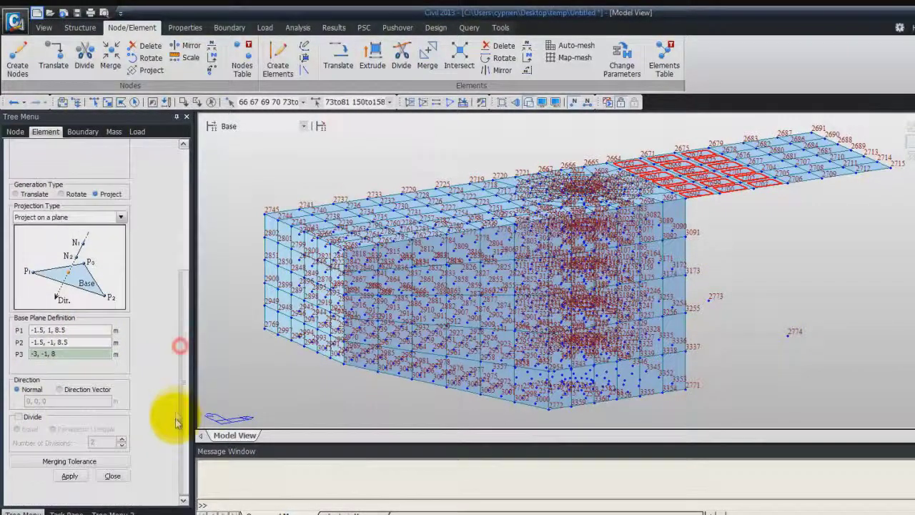
left_click(60, 390)
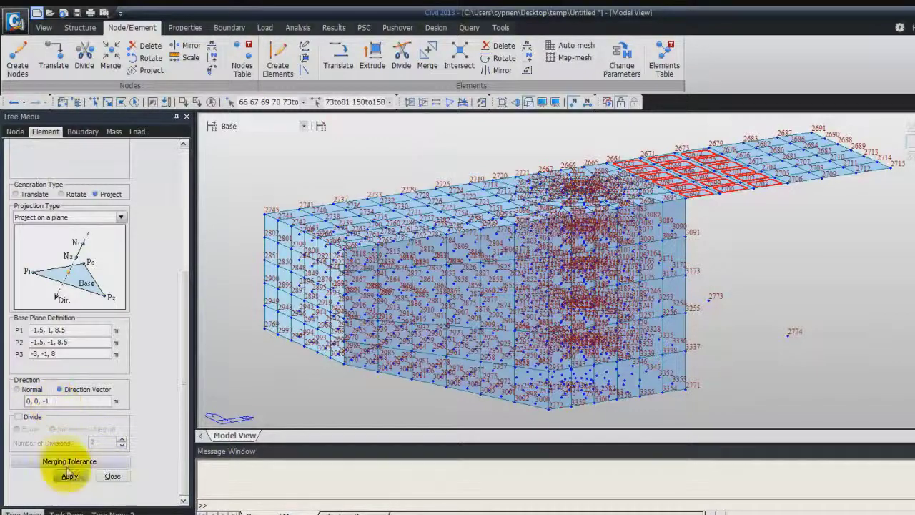
left_click(17, 417)
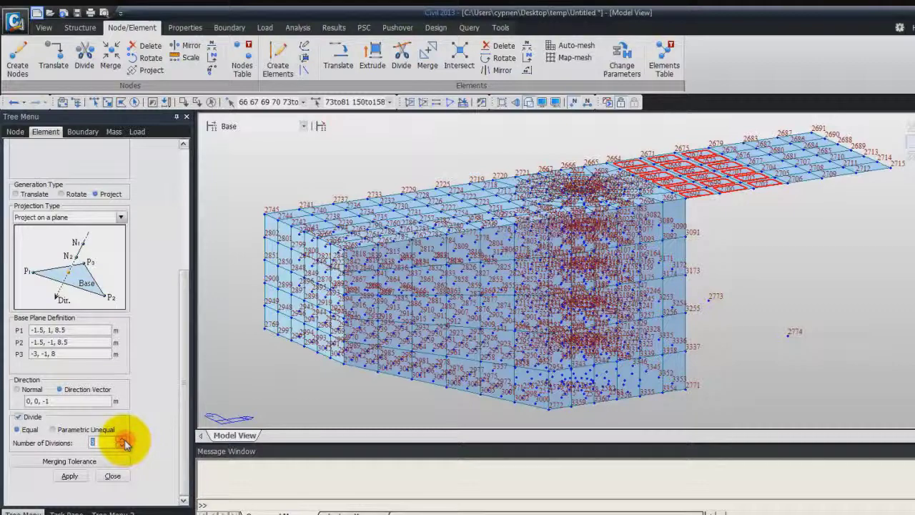
left_click(123, 444)
left_click(123, 445)
left_click(123, 444)
left_click(70, 476)
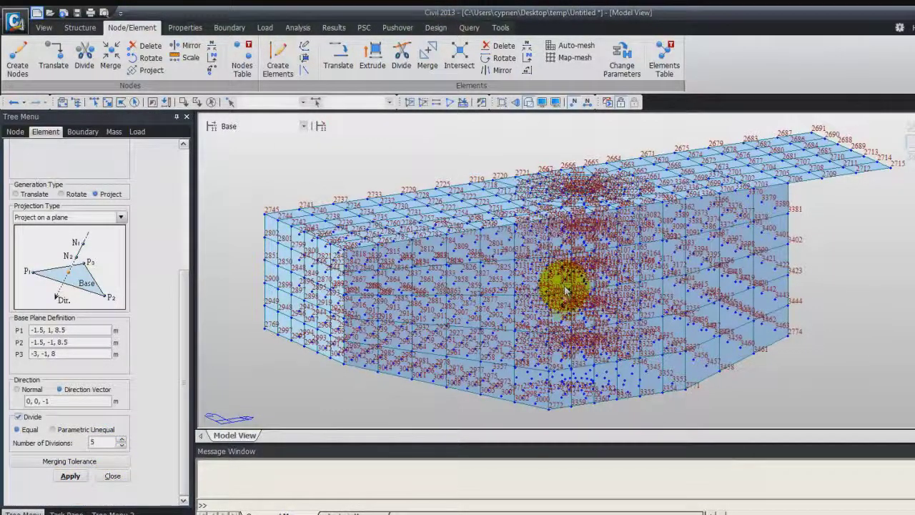
Step: Select Subgroup5 and extrude its plates to solids by 0, 0, -0.4, five times
left_click(64, 103)
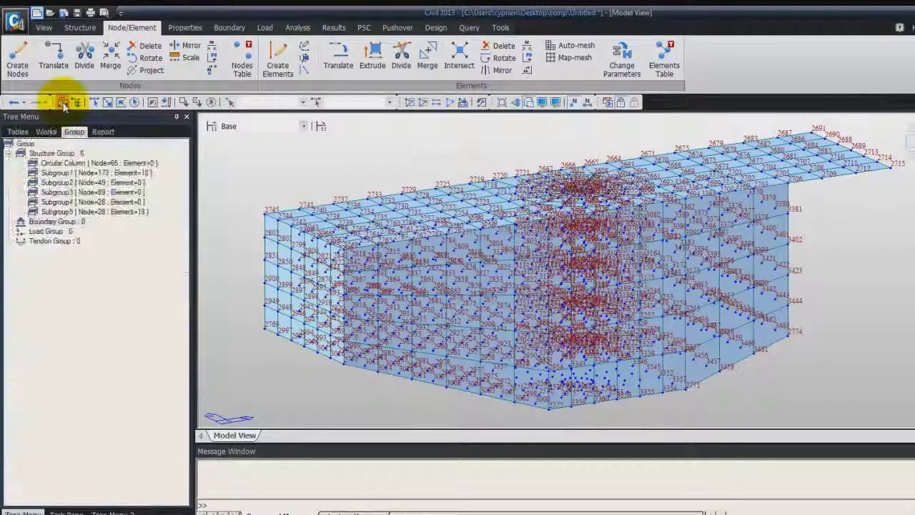
double_click(81, 212)
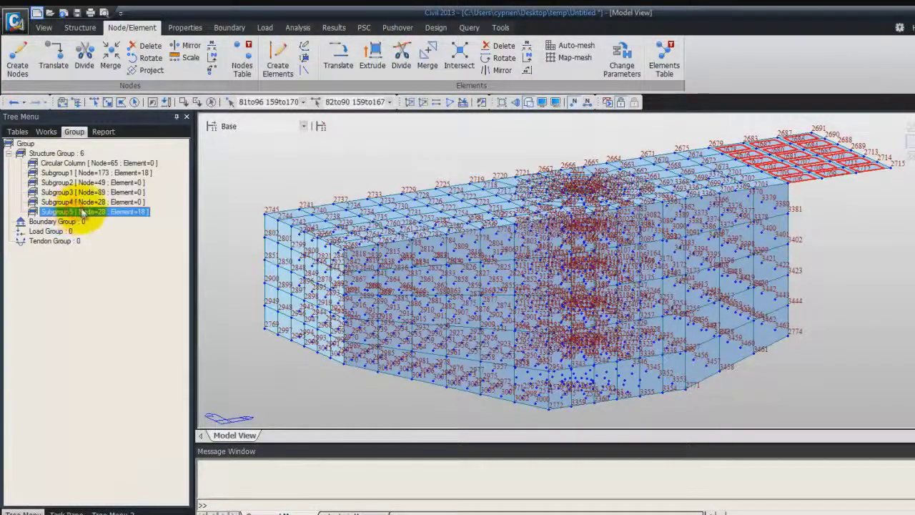
left_click(373, 53)
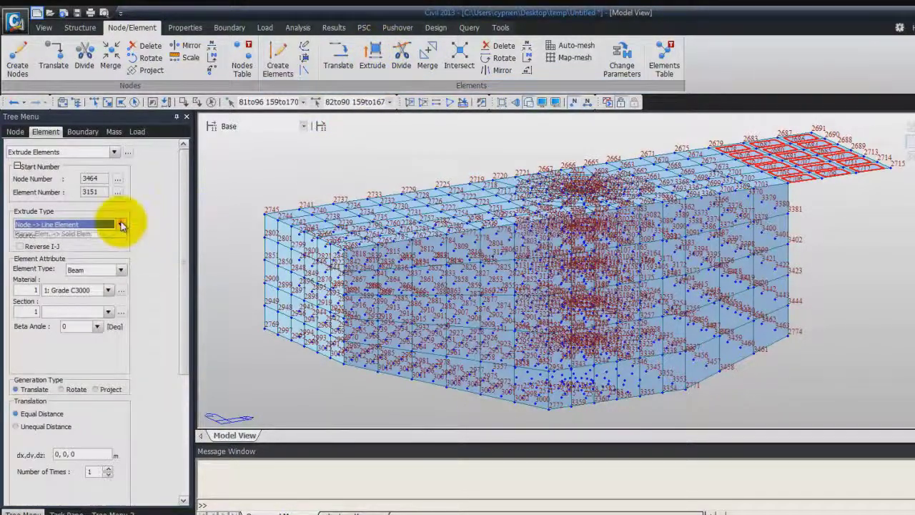
left_click(120, 225)
left_click(96, 251)
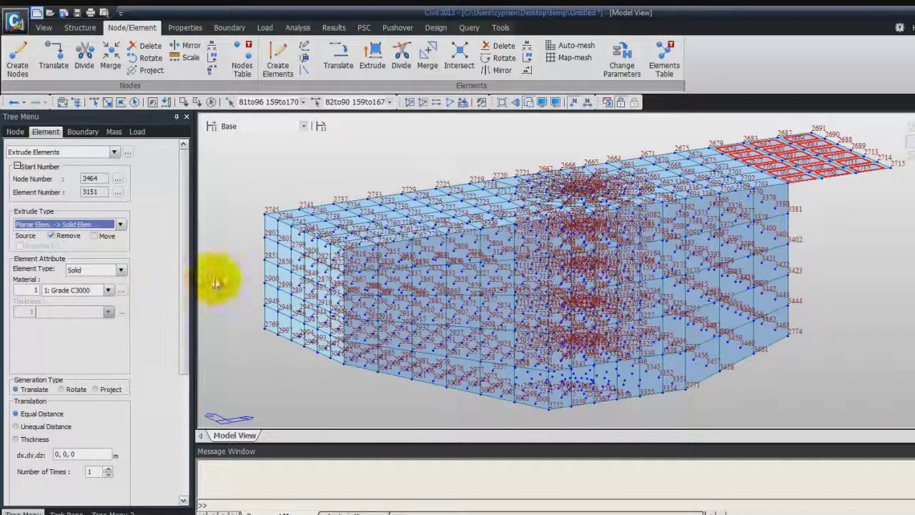
scroll(187, 293, "down", 1)
left_click_drag(187, 293, 184, 368)
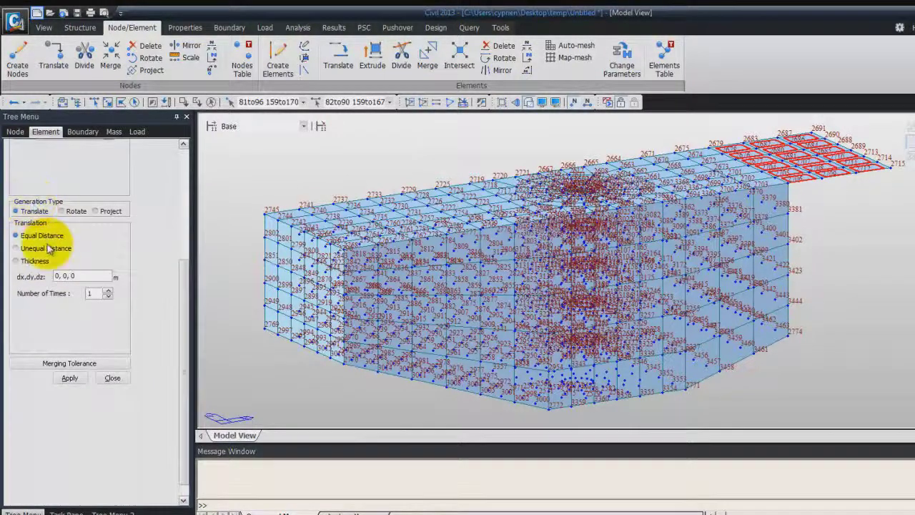
left_click(92, 277)
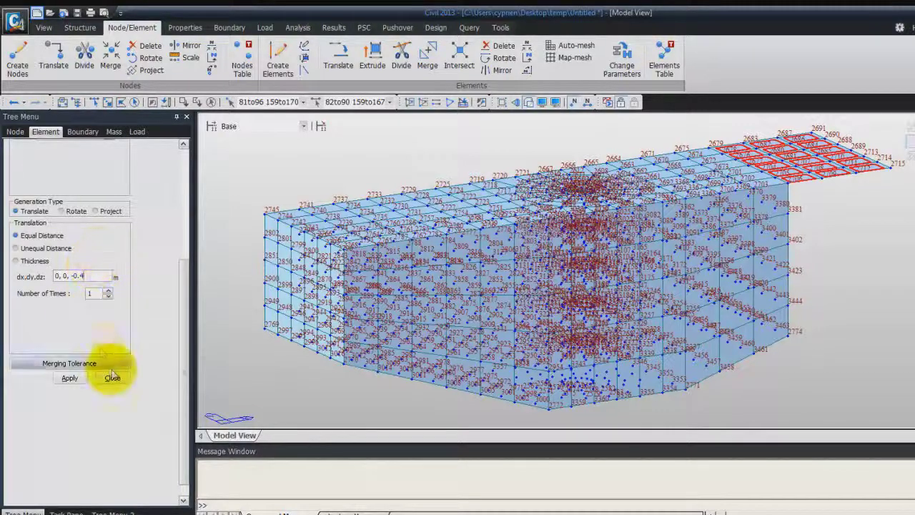
left_click(108, 292)
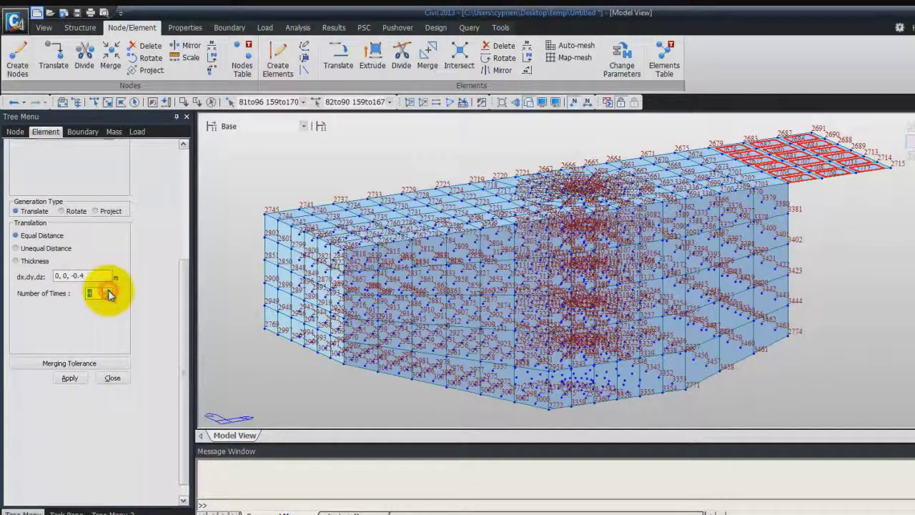
left_click(69, 378)
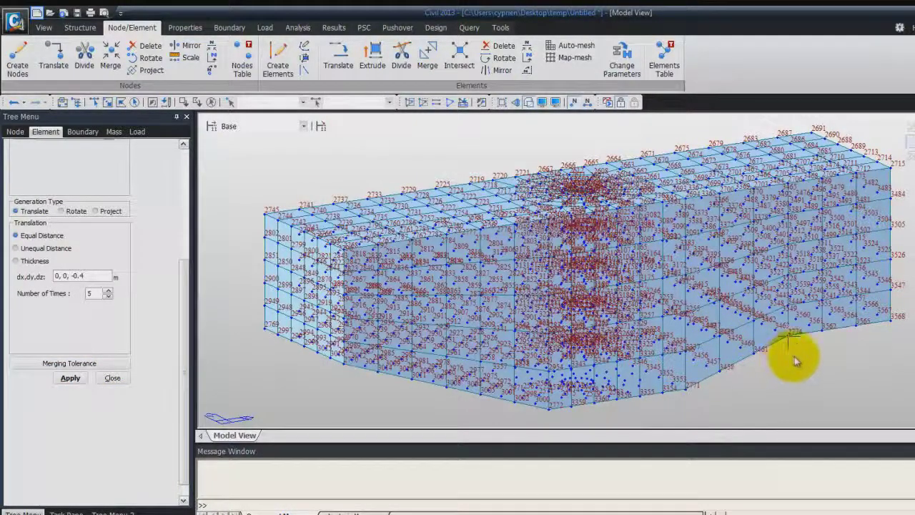
middle_click_drag(794, 361, 691, 321, "ctrl")
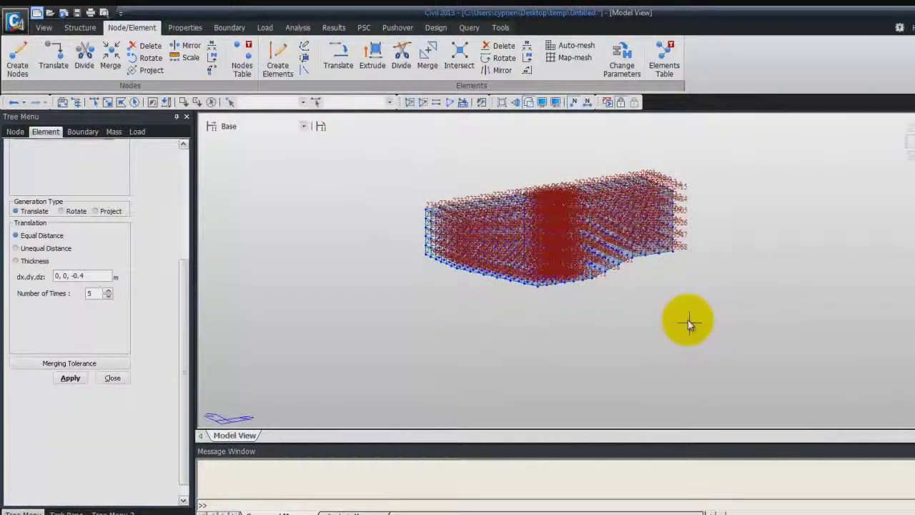
Step: Hide the node and element number labels and show all parts of the model again
left_click(585, 102)
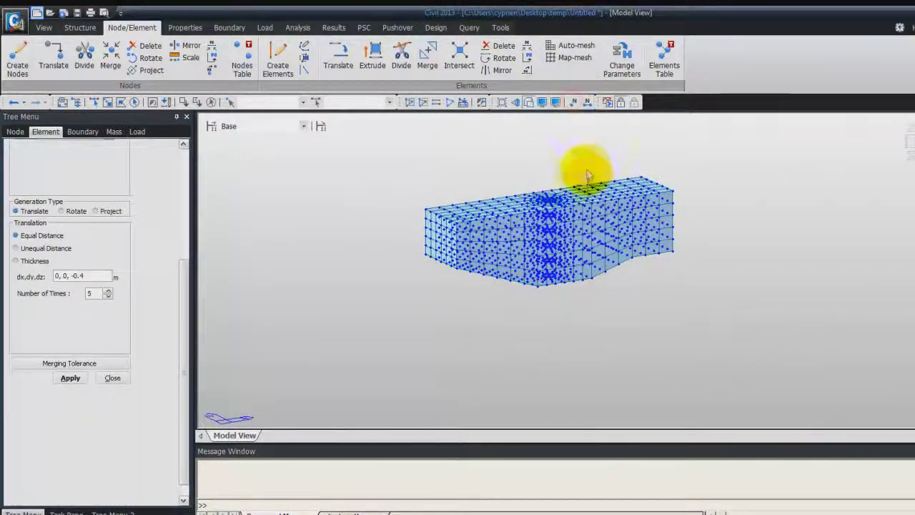
middle_click_drag(587, 175, 590, 259, "ctrl")
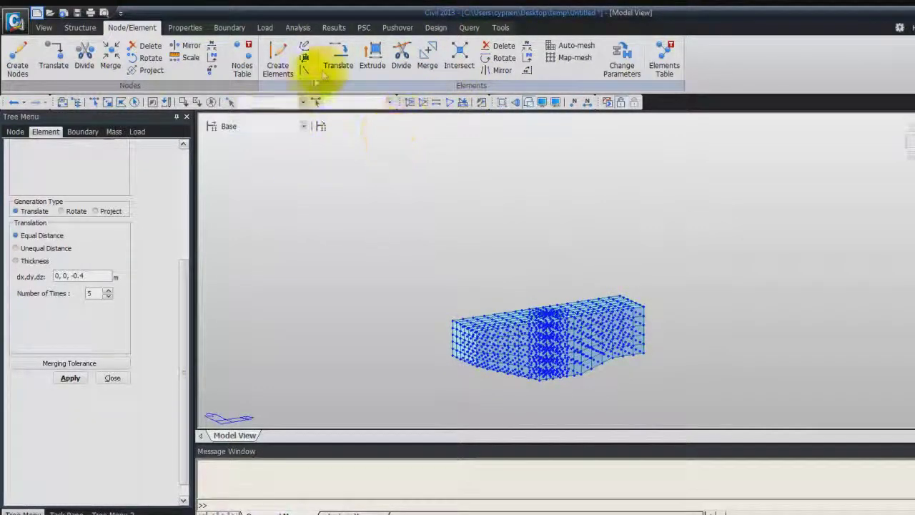
left_click(44, 29)
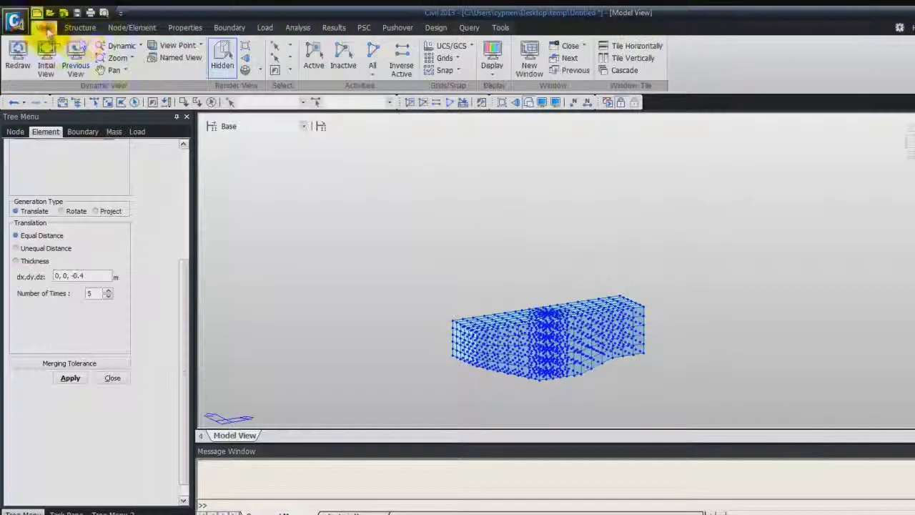
left_click(373, 55)
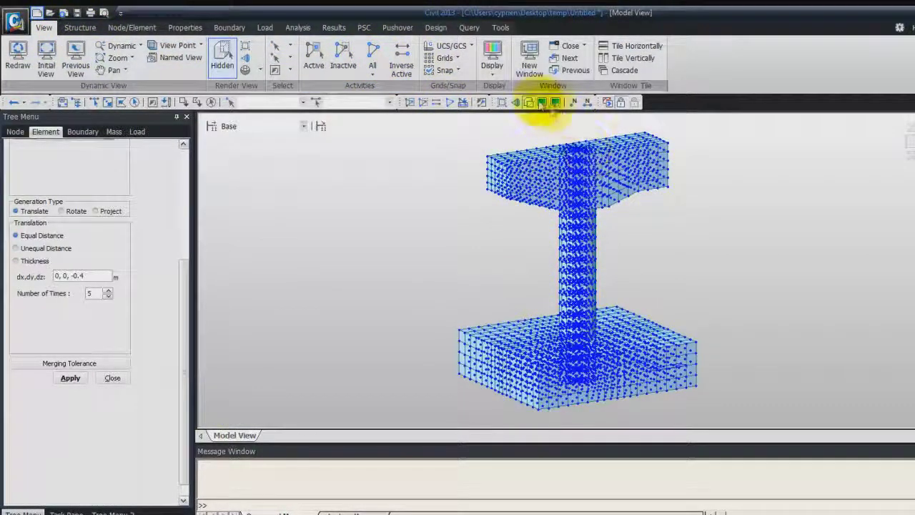
Step: Turn off node display in the Display settings so only the shaded mesh shows
left_click(542, 102)
left_click(396, 205)
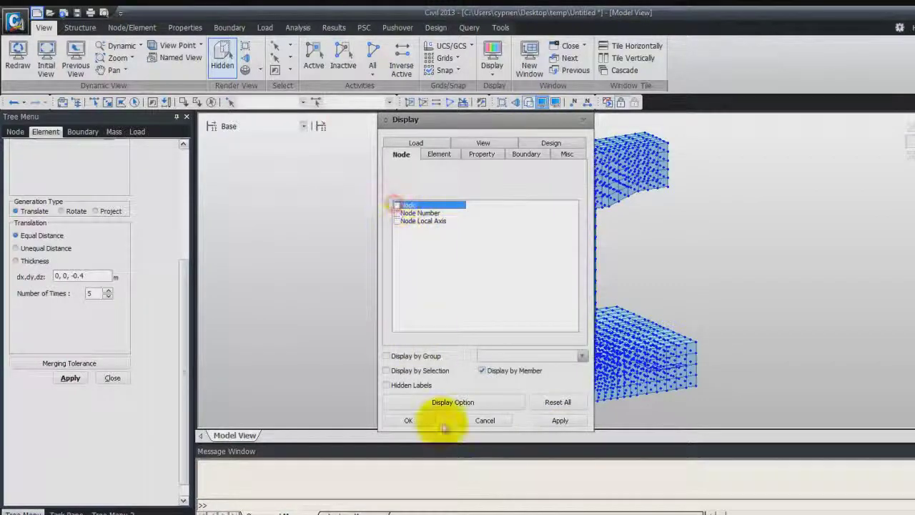
left_click(425, 420)
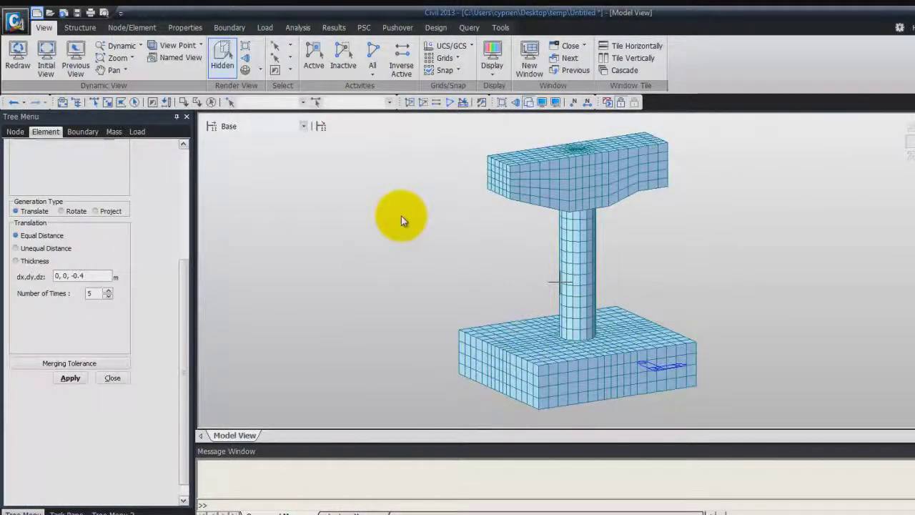
key("Delete")
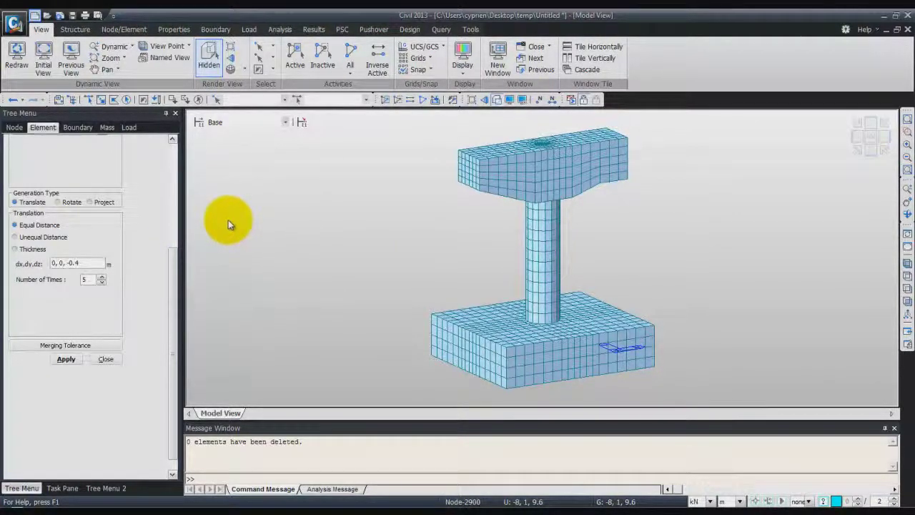
Step: Select all PLATE elements through Select Identity and delete them from the footing
left_click(298, 99)
left_click_drag(101, 16, 235, 95)
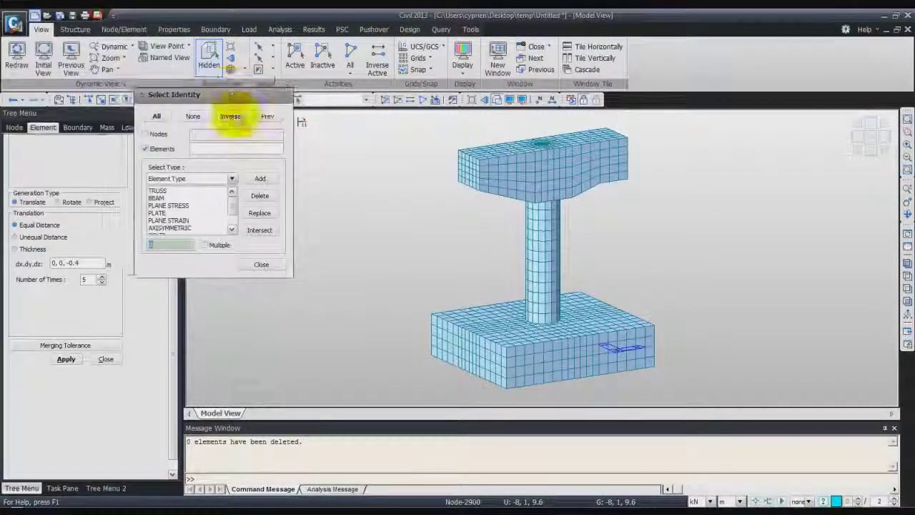
left_click(164, 213)
left_click(261, 178)
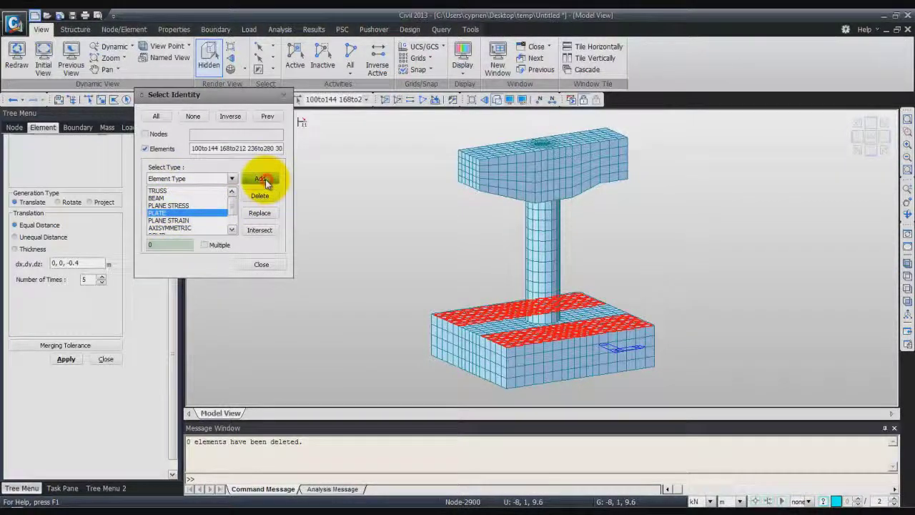
left_click(262, 266)
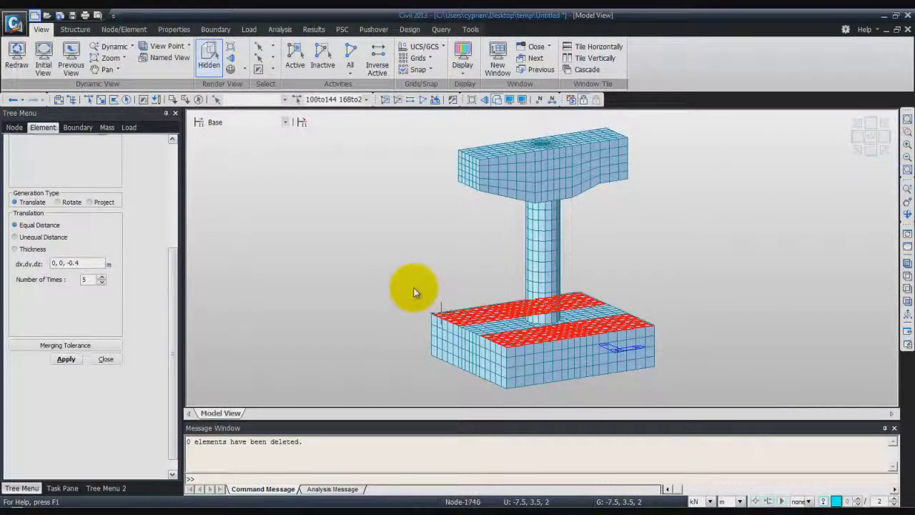
key("Escape")
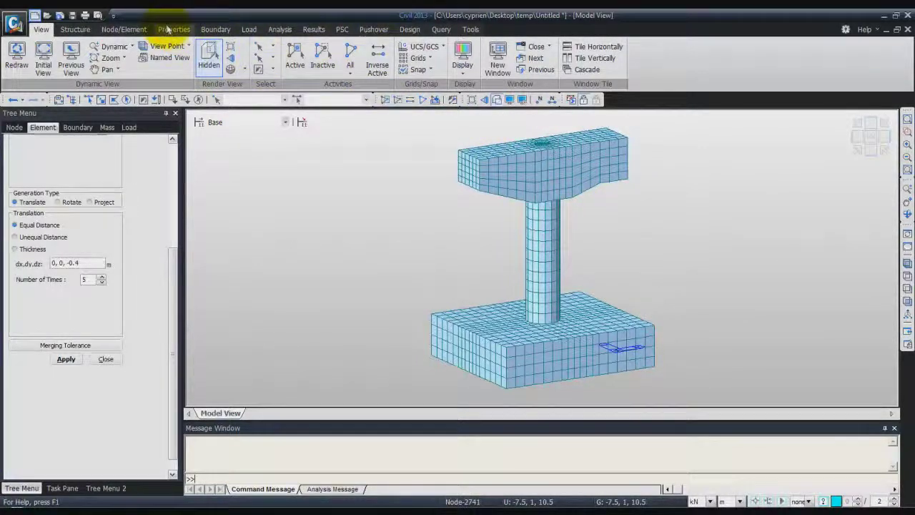
Step: Mirror-copy the entire pier across a y-z plane, entering -7.5 as the plane's x
left_click(125, 29)
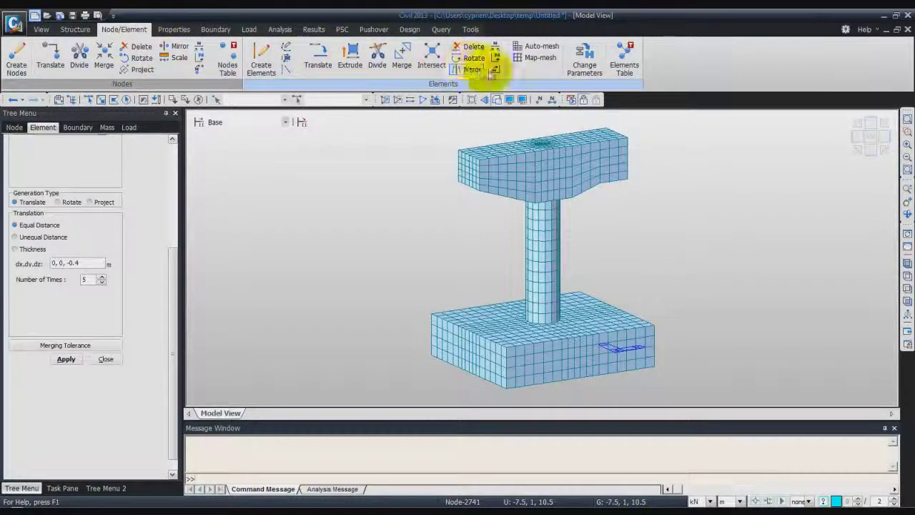
left_click(475, 70)
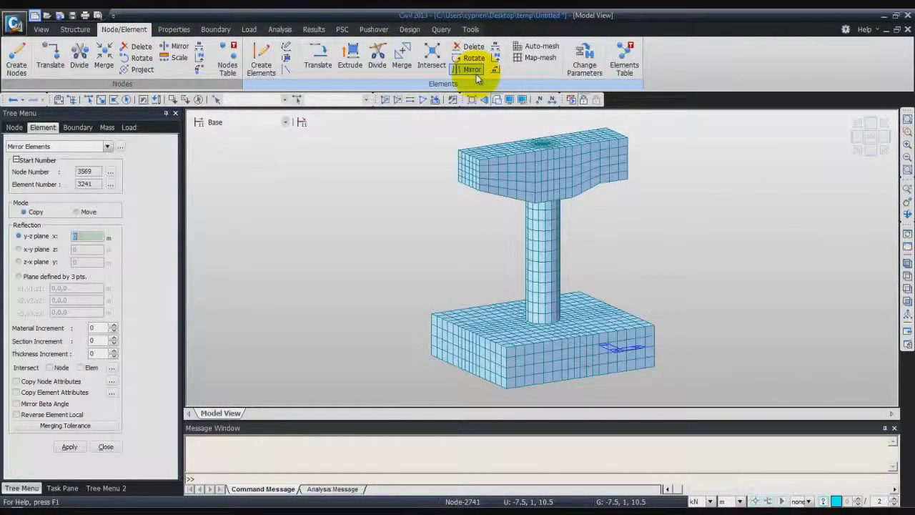
type("-7.5")
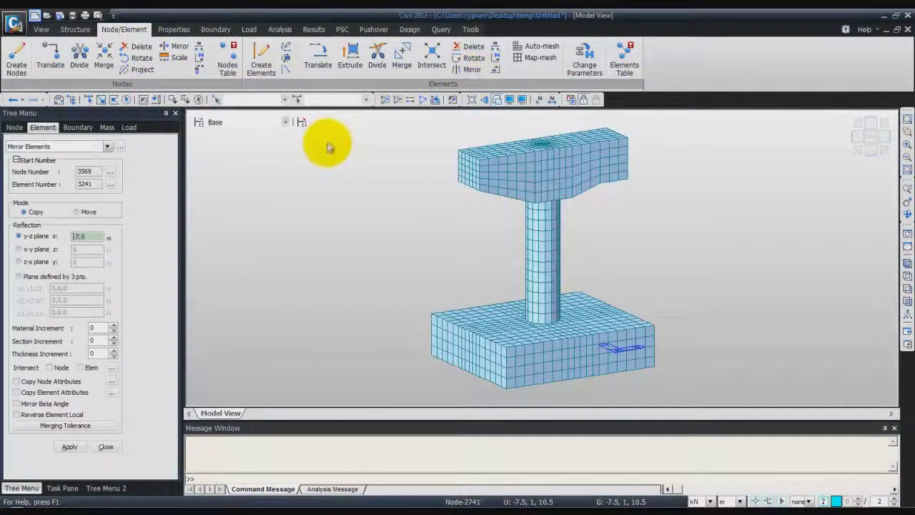
left_click(126, 100)
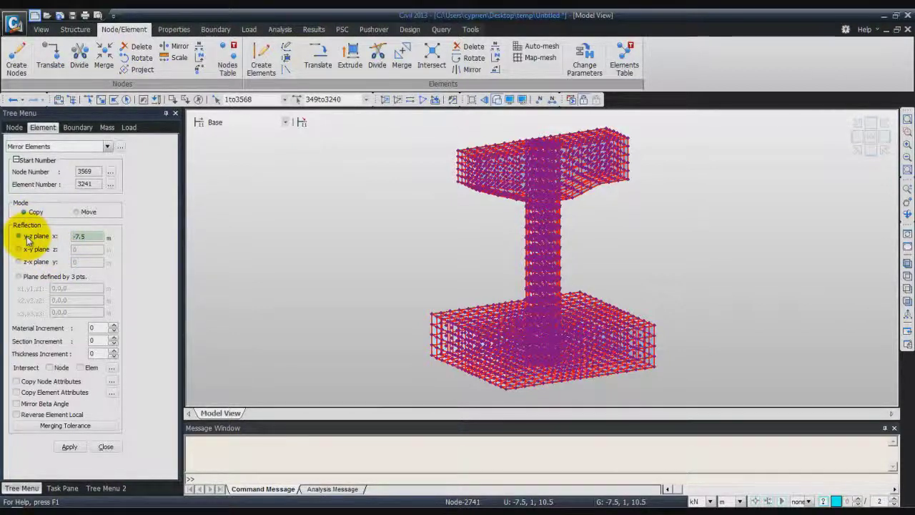
double_click(96, 236)
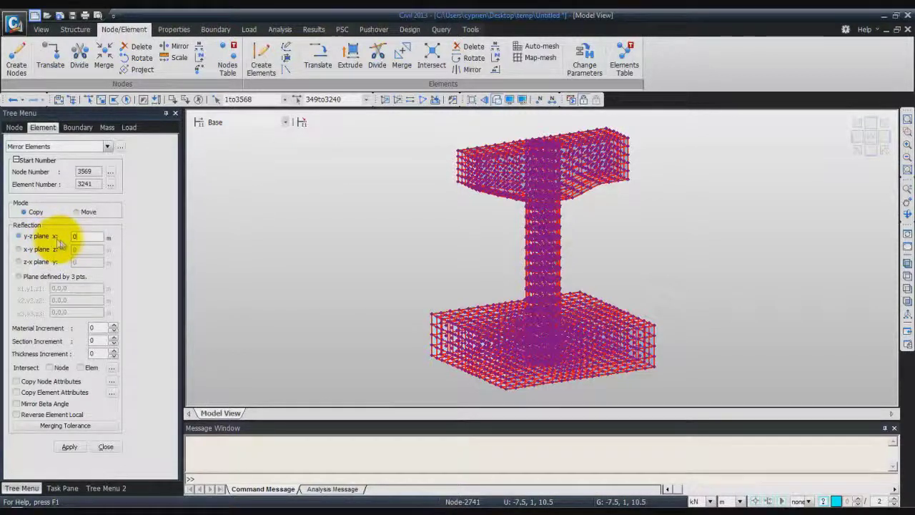
left_click(68, 447)
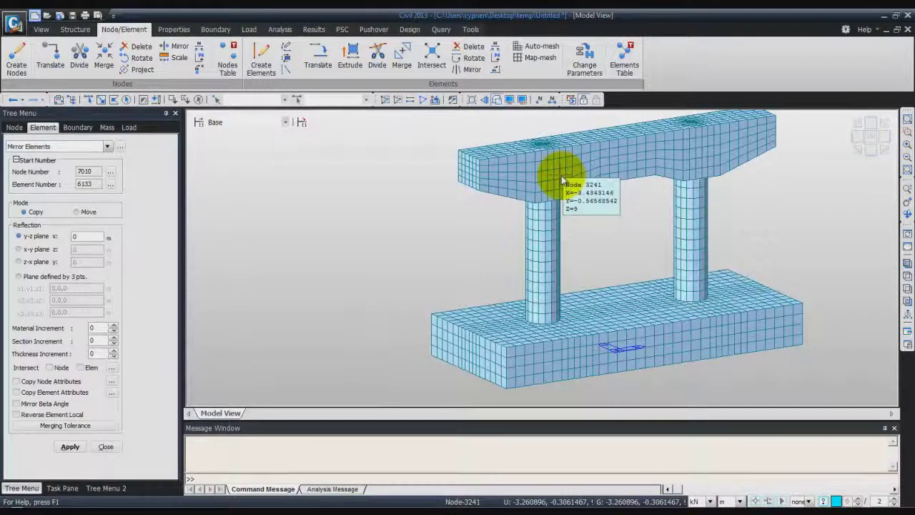
mouse_move(562, 180)
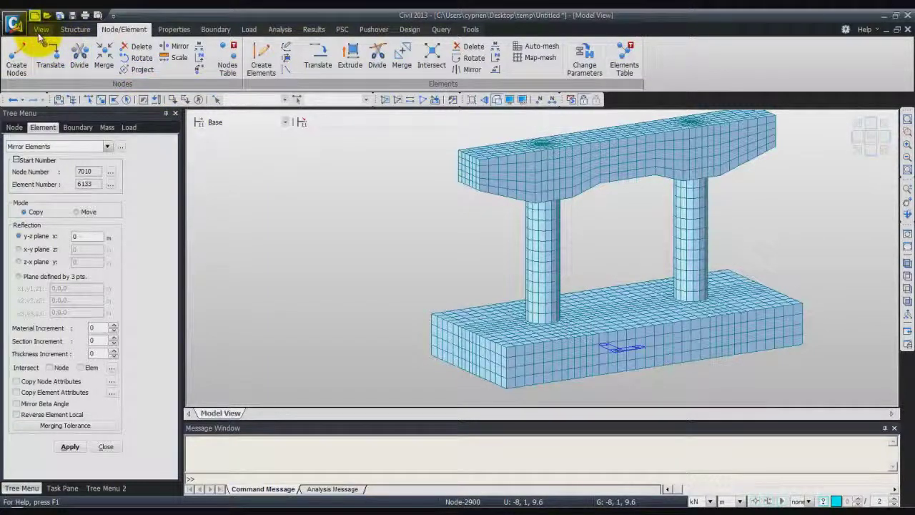
Step: Remove duplicate elements, then display free edges to inspect for gaps and hide them again
left_click(75, 29)
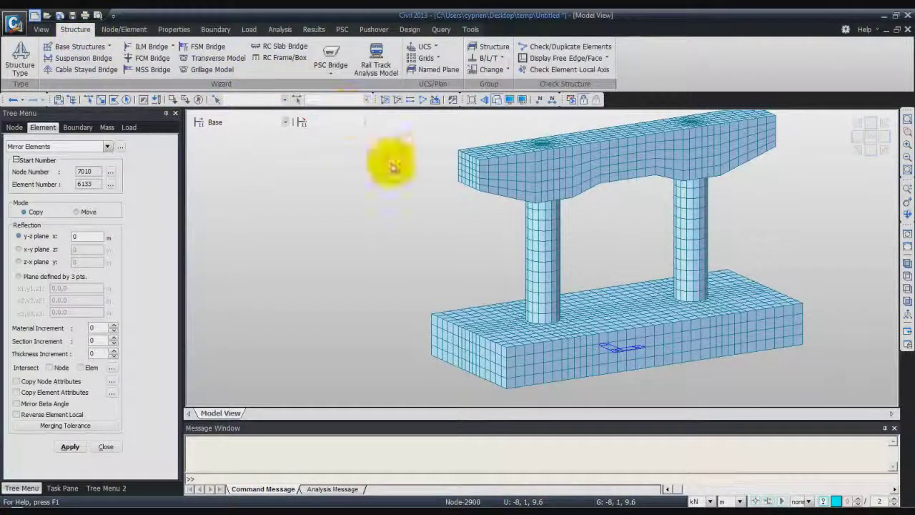
left_click(576, 47)
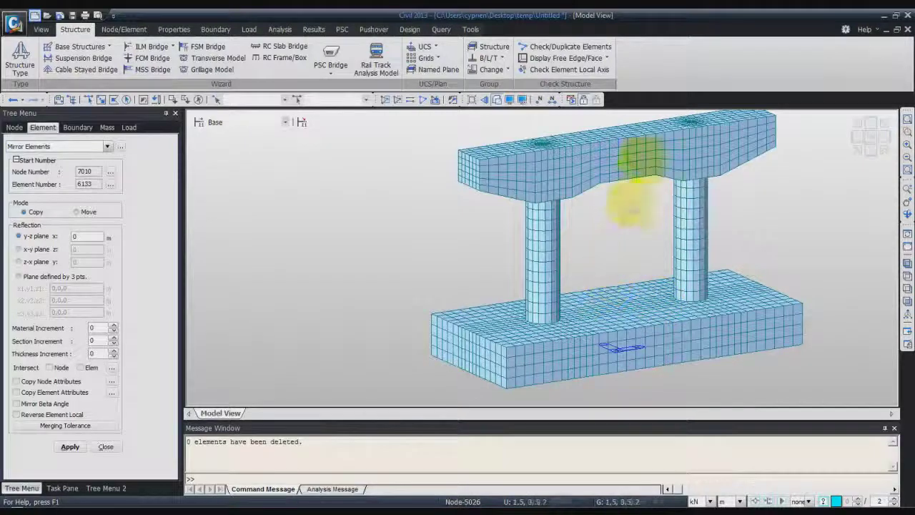
left_click(567, 57)
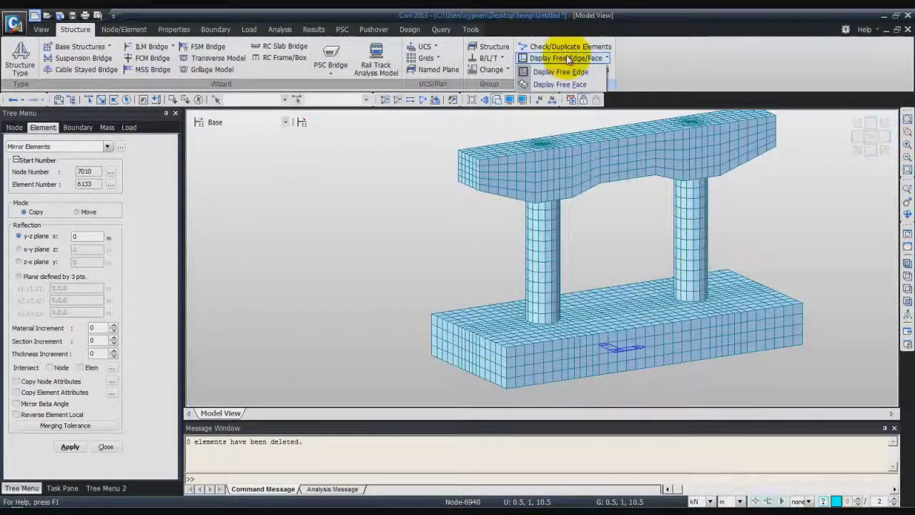
left_click(565, 72)
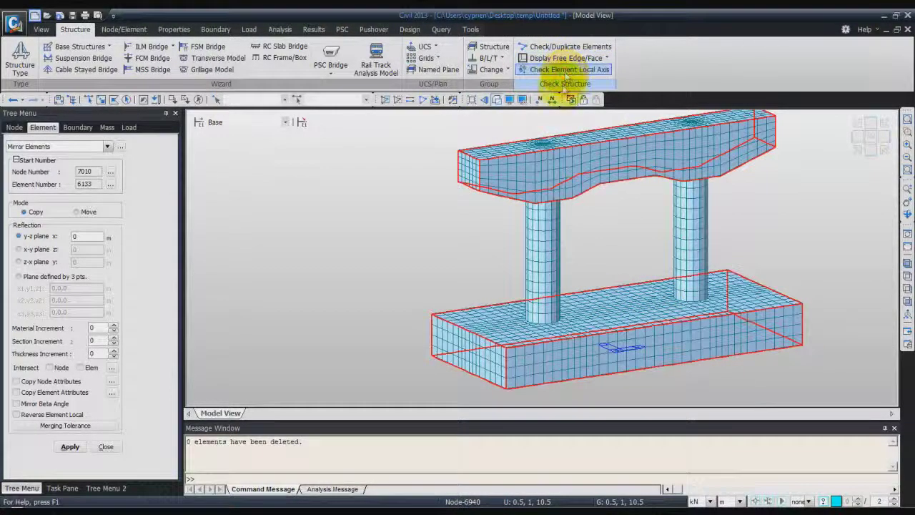
middle_click_drag(623, 249, 611, 257)
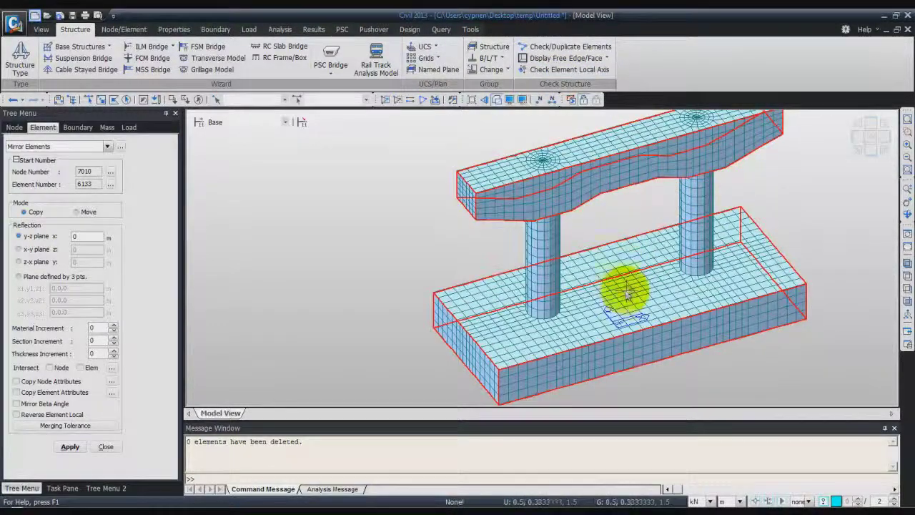
middle_click_drag(616, 226, 613, 198)
left_click(601, 58)
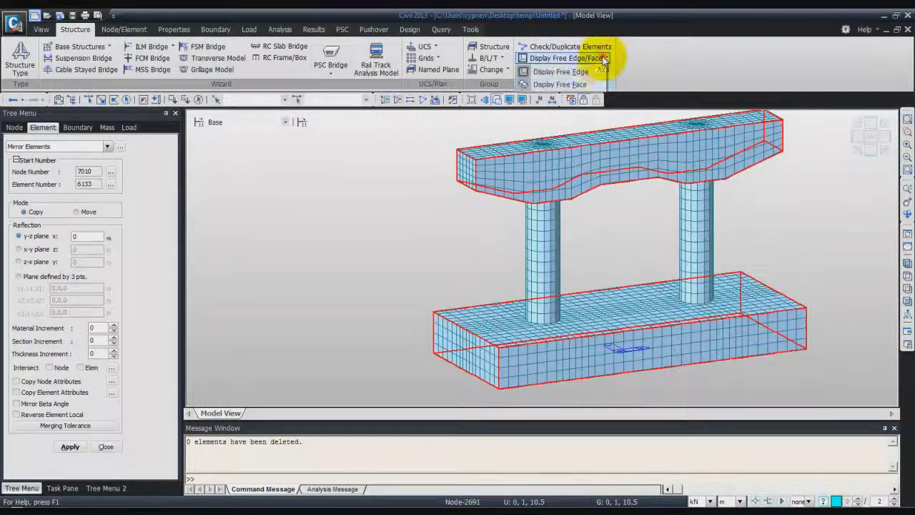
left_click(597, 73)
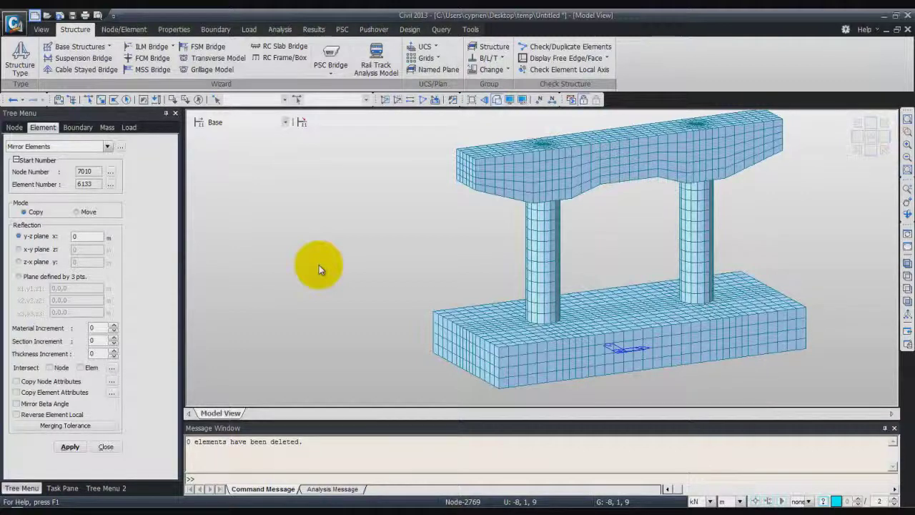
Step: Add a Self Weight static load case of type Dead Load (D)
left_click(249, 29)
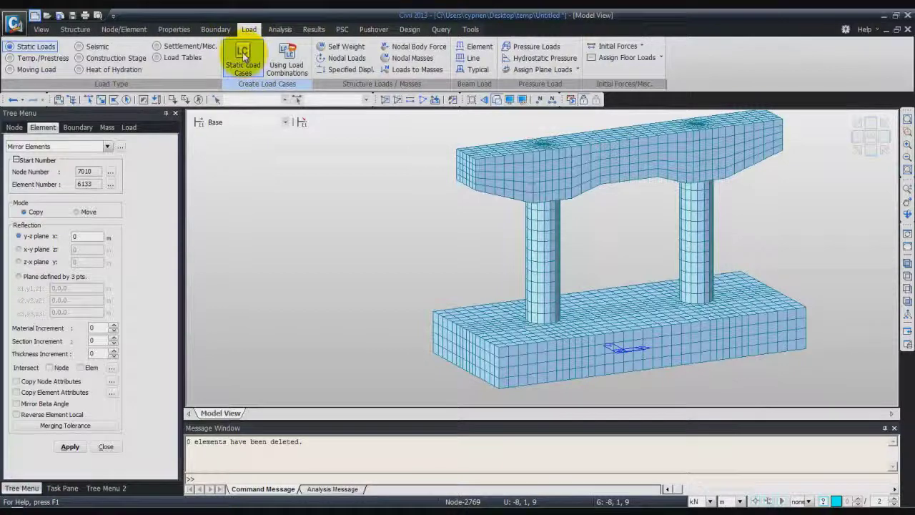
left_click(244, 54)
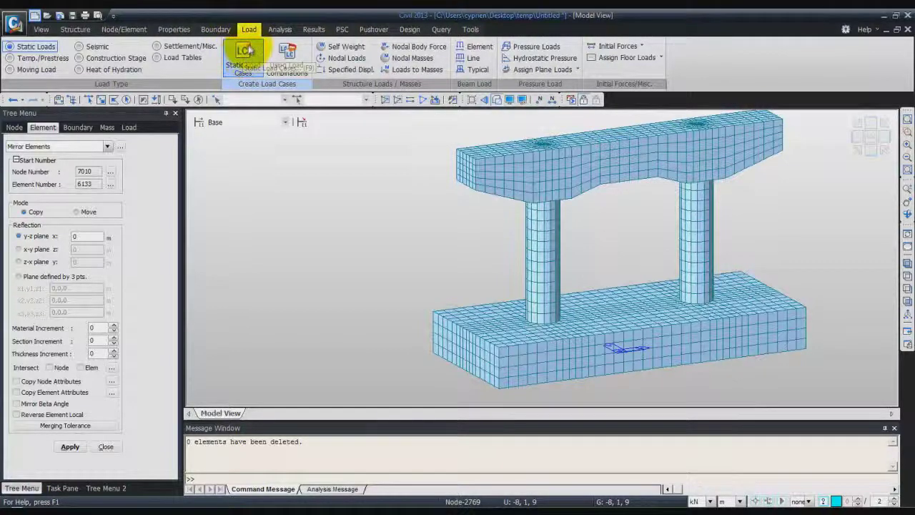
left_click_drag(224, 28, 369, 92)
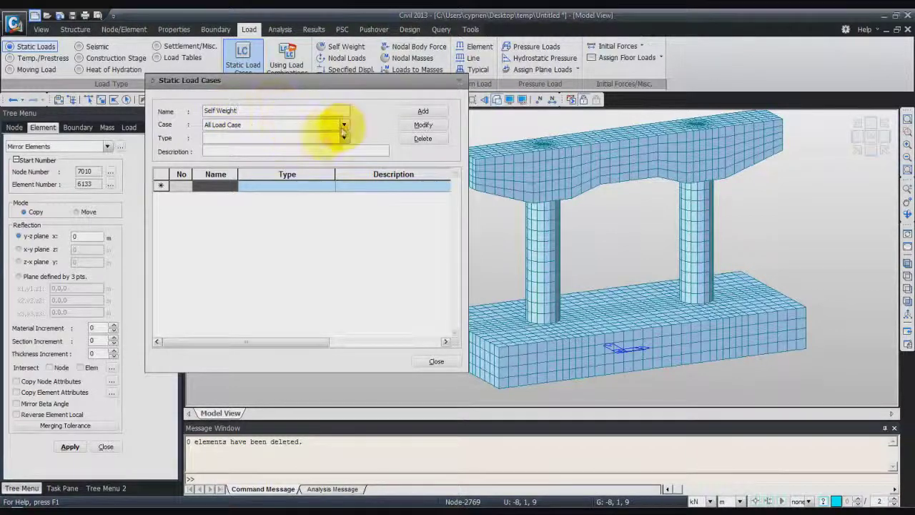
left_click(344, 125)
left_click(344, 124)
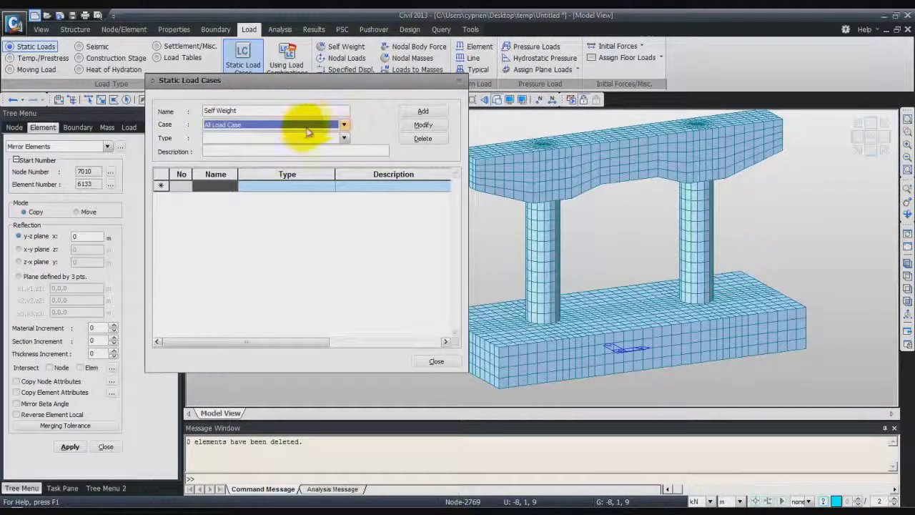
left_click(345, 138)
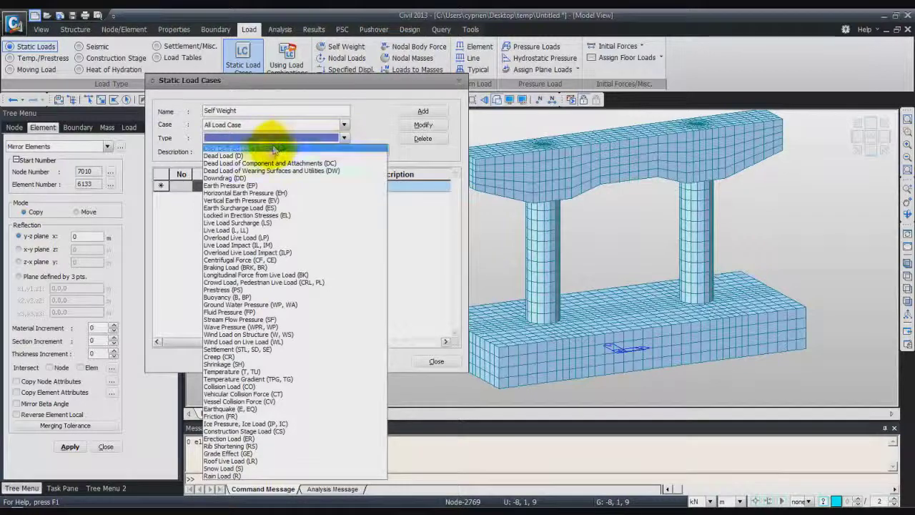
left_click(236, 155)
left_click(423, 109)
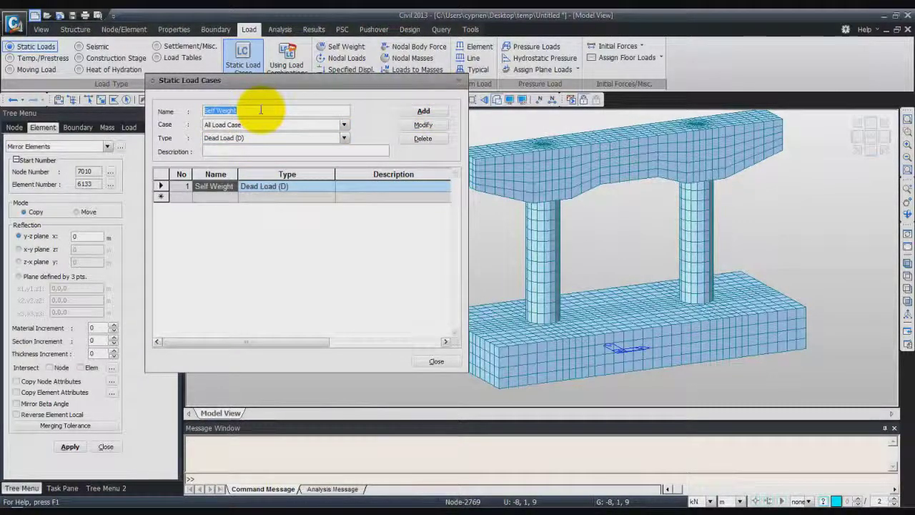
Step: Add a 'Vertical Load' dead load case
left_click_drag(261, 109, 204, 111)
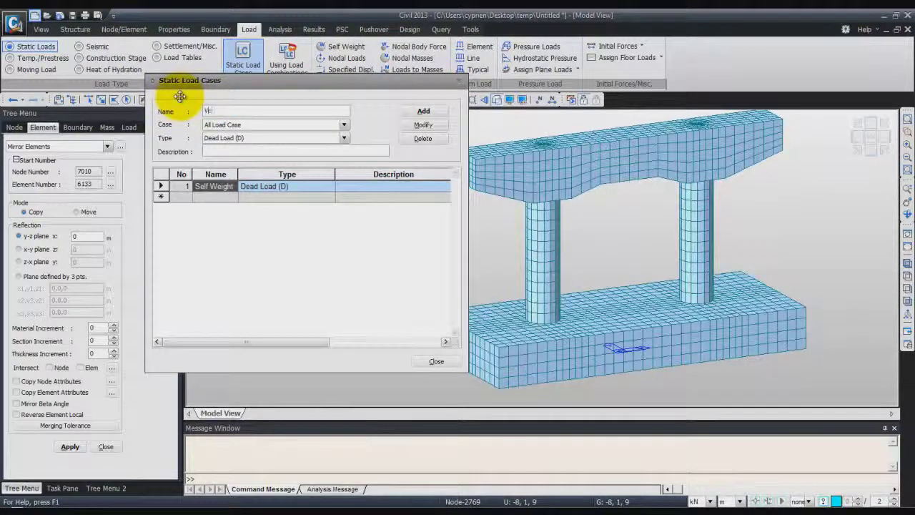
type("Vertical Load")
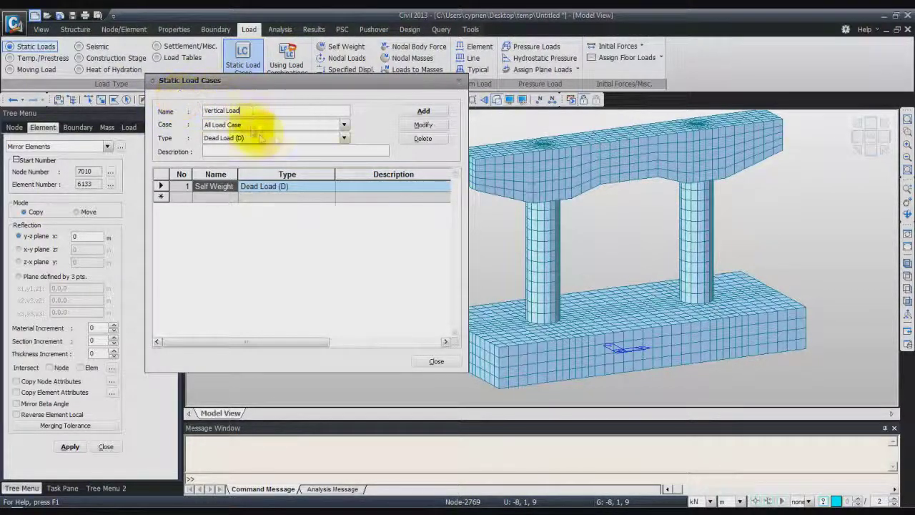
left_click(419, 115)
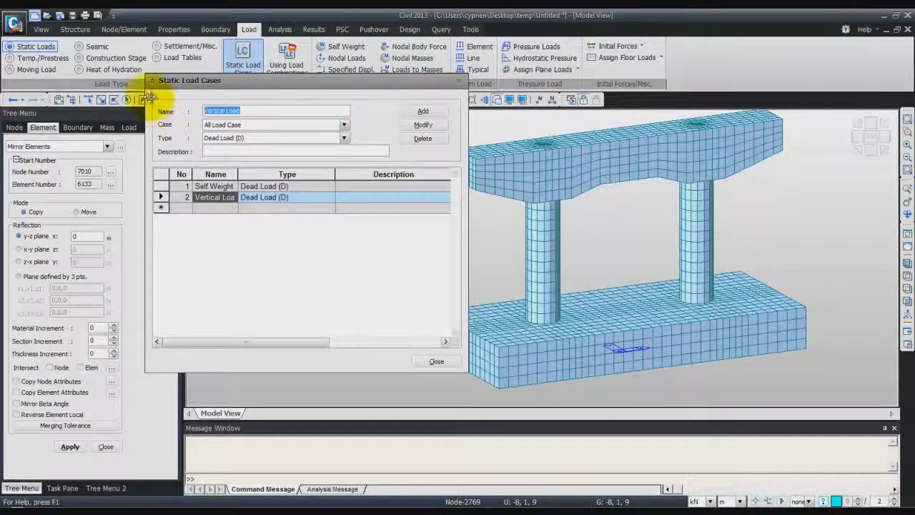
Step: Add a Seismic Loading case of type Earthquake (E, EQ) and close the window
type("ism")
left_click(344, 139)
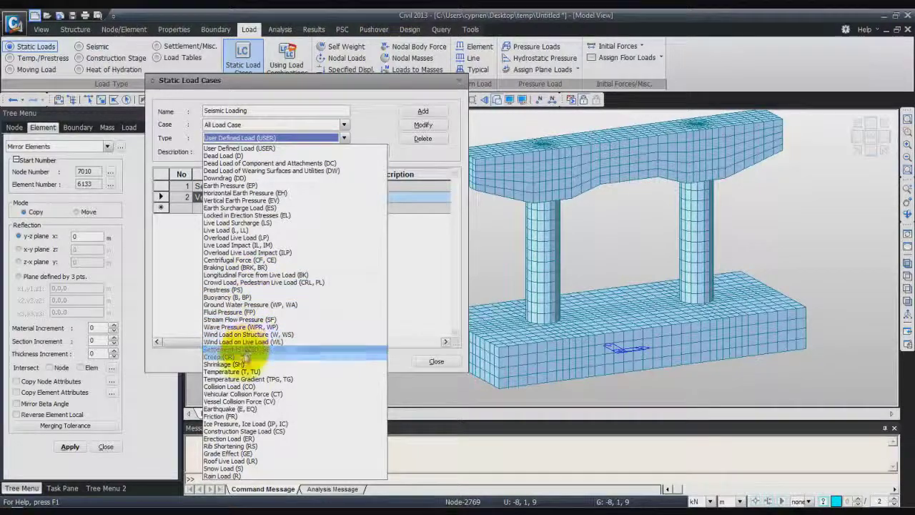
left_click(250, 411)
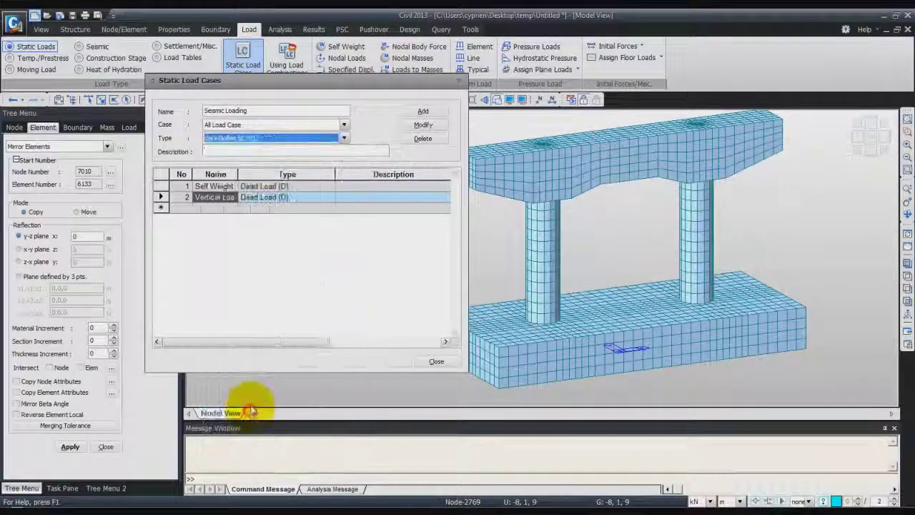
left_click(414, 114)
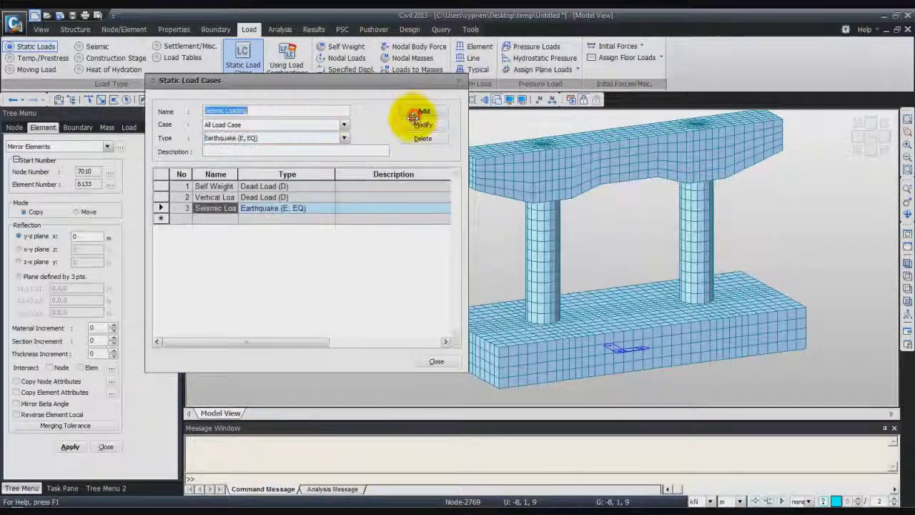
left_click(437, 364)
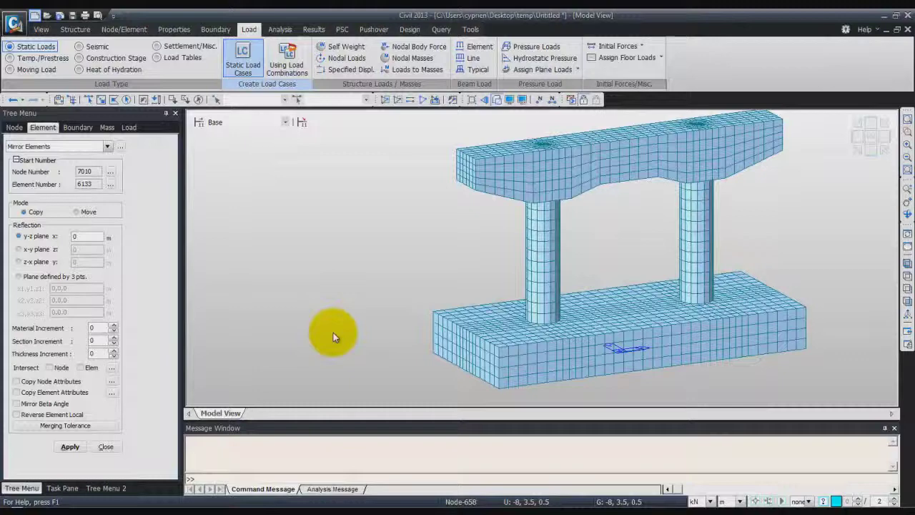
Step: Give the Self Weight load case a Z self-weight factor of -1
left_click(341, 46)
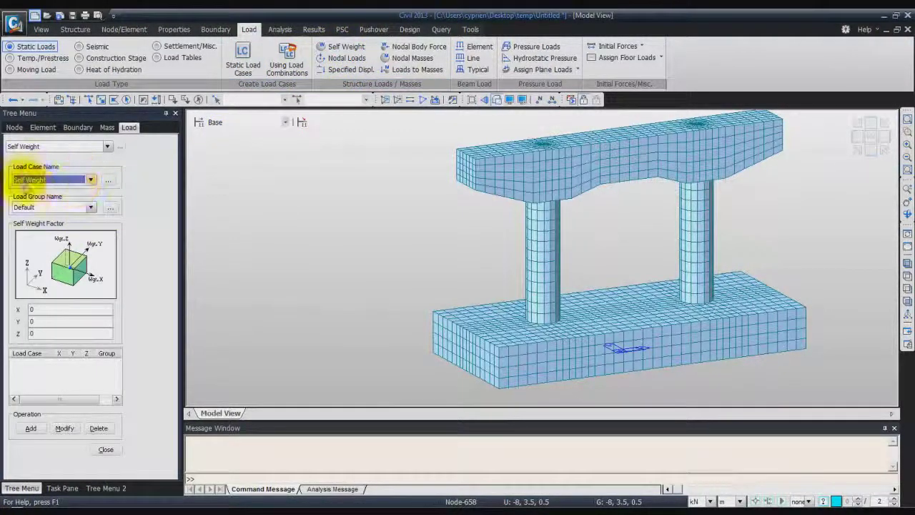
left_click(90, 180)
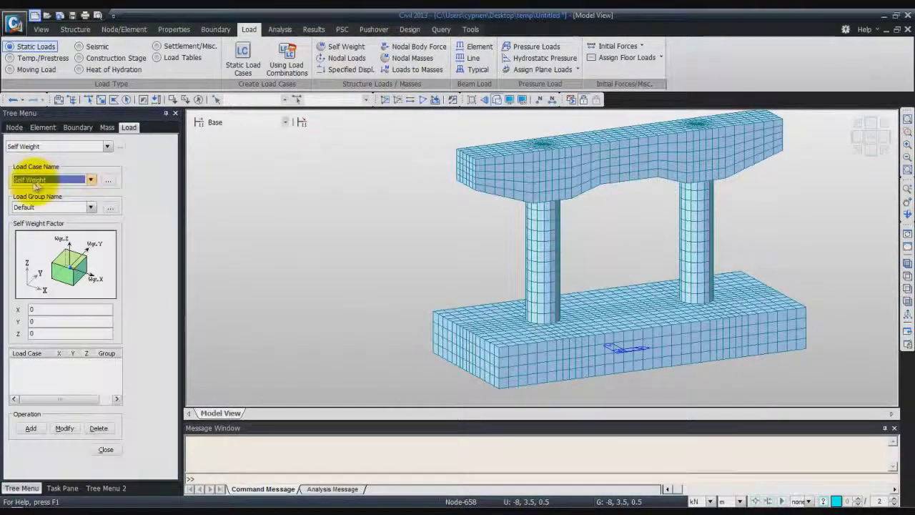
left_click(32, 188)
left_click(52, 325)
left_click(51, 333)
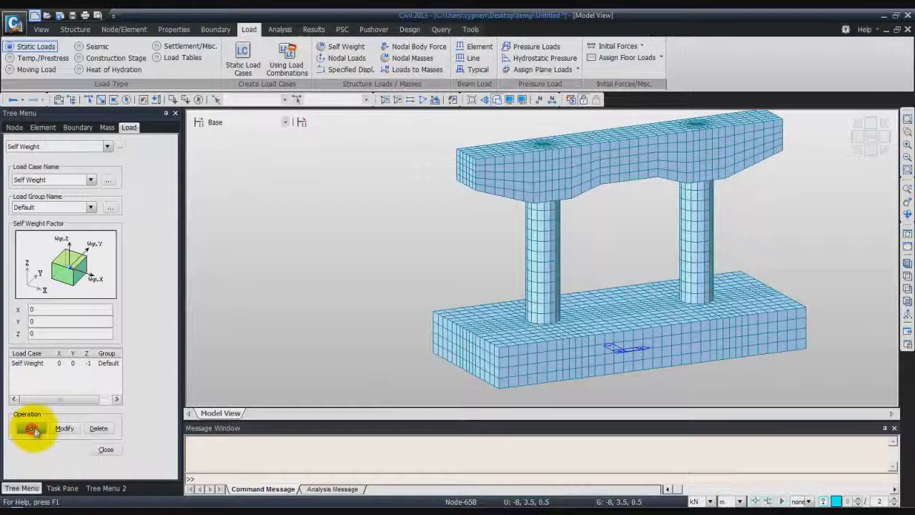
left_click(106, 450)
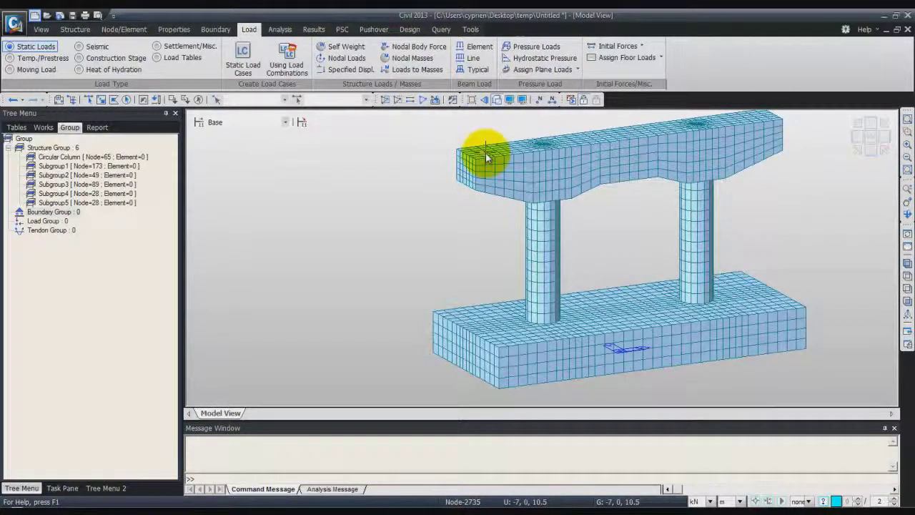
Step: Turn node display back on in the Display settings
mouse_move(485, 158)
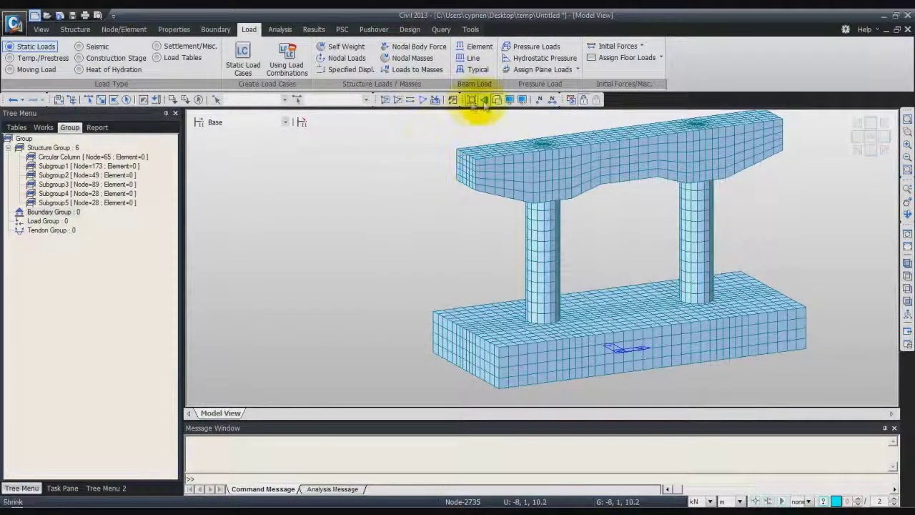
left_click(509, 101)
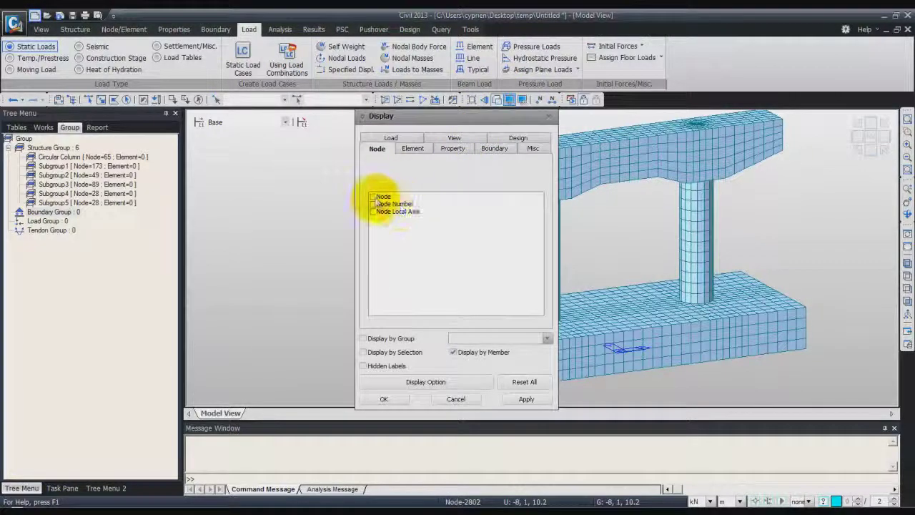
left_click(379, 400)
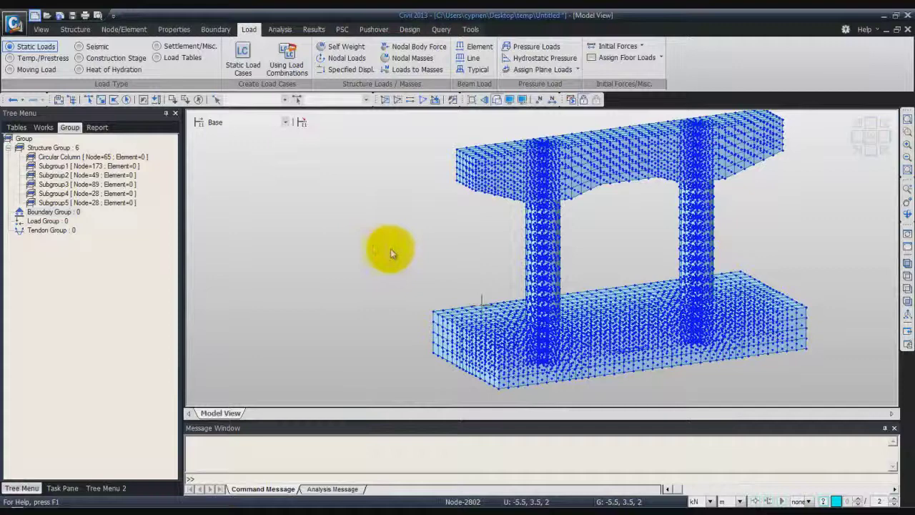
Step: Select all nodes on the XY plane at Z position 10.5
right_click(349, 207)
mouse_move(372, 338)
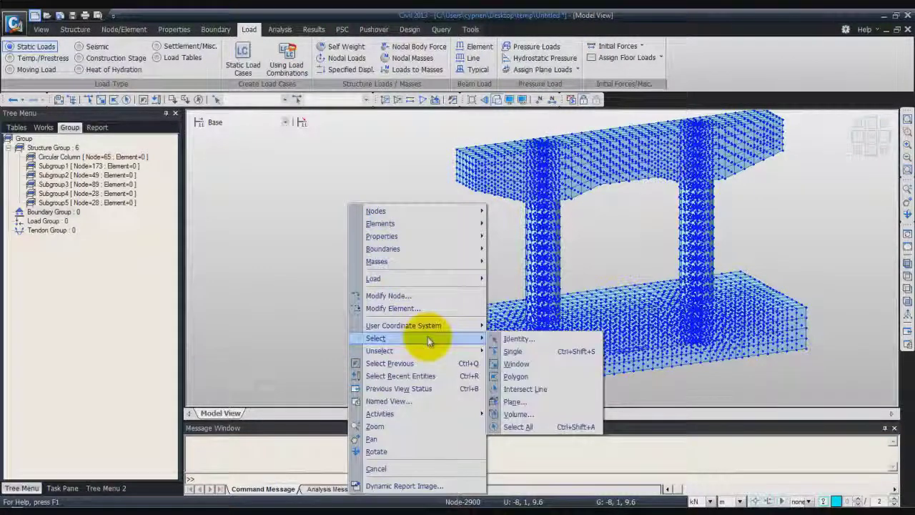
left_click(518, 402)
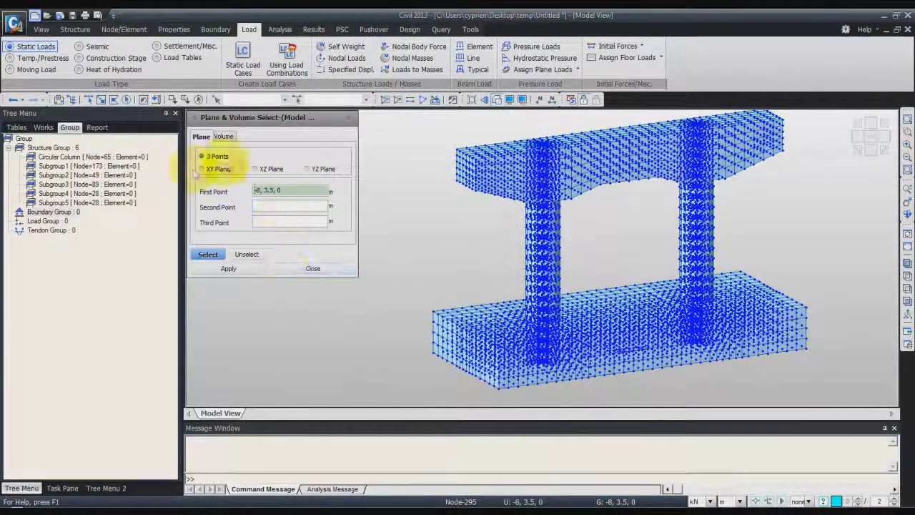
left_click(206, 169)
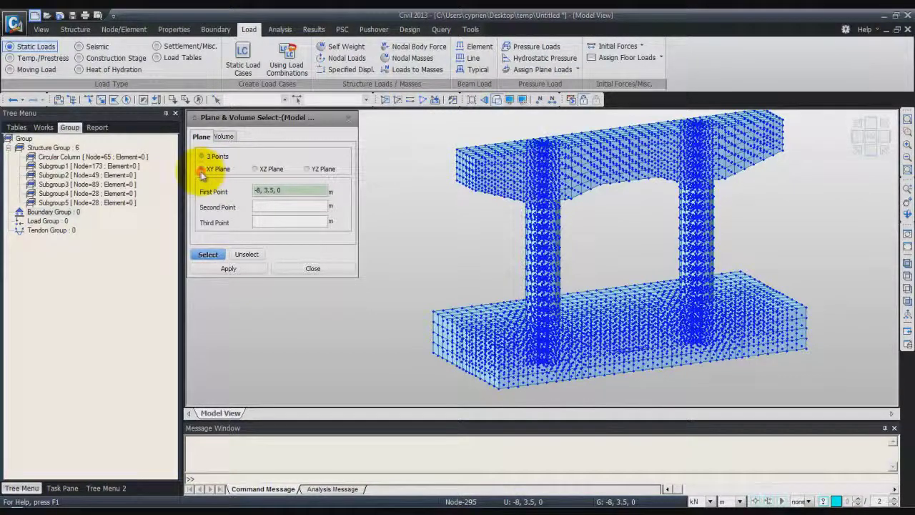
left_click(289, 189)
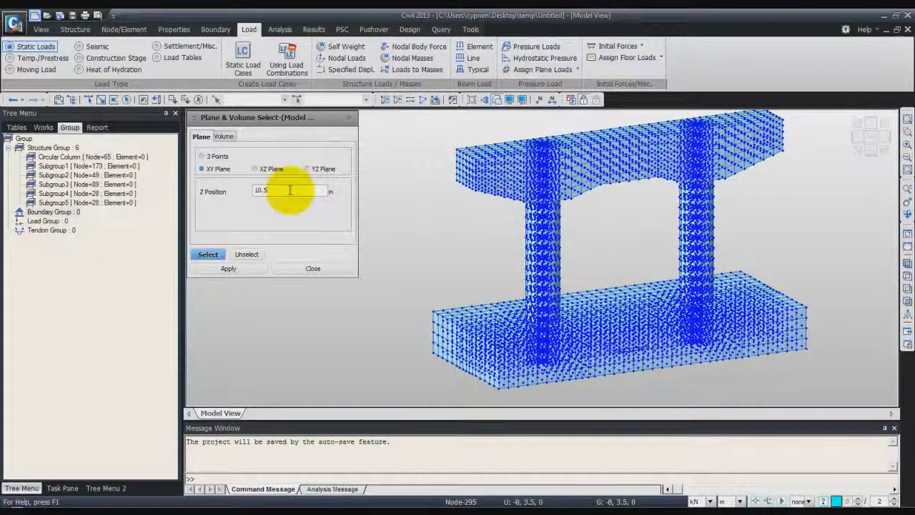
left_click(236, 267)
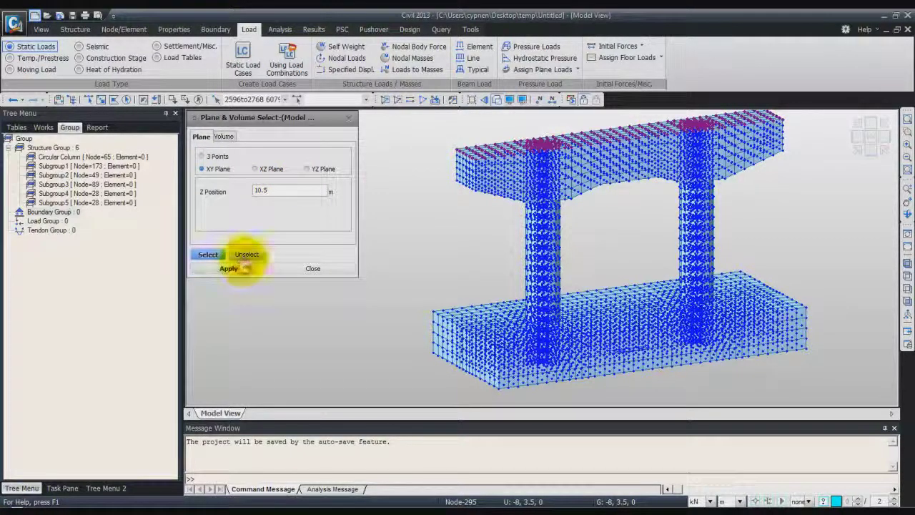
left_click(300, 272)
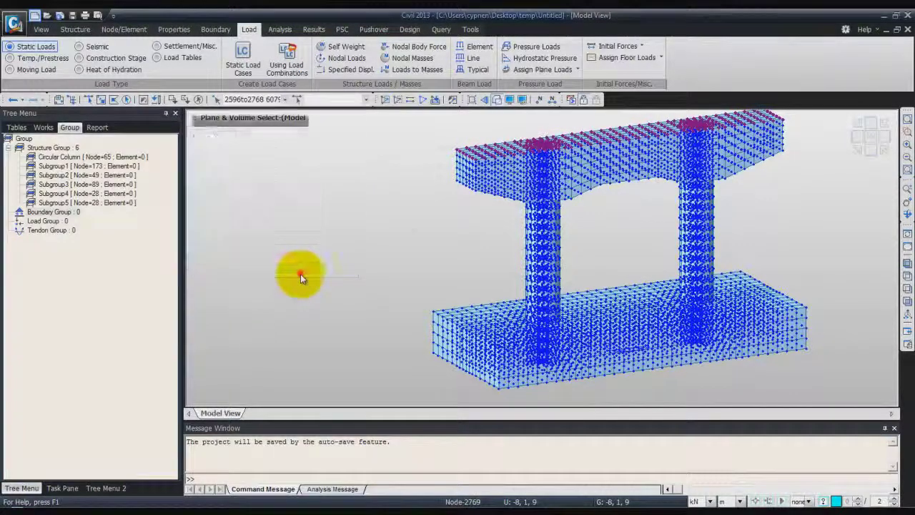
Step: Show only the selected top-level nodes in a top-down plan view
left_click(40, 31)
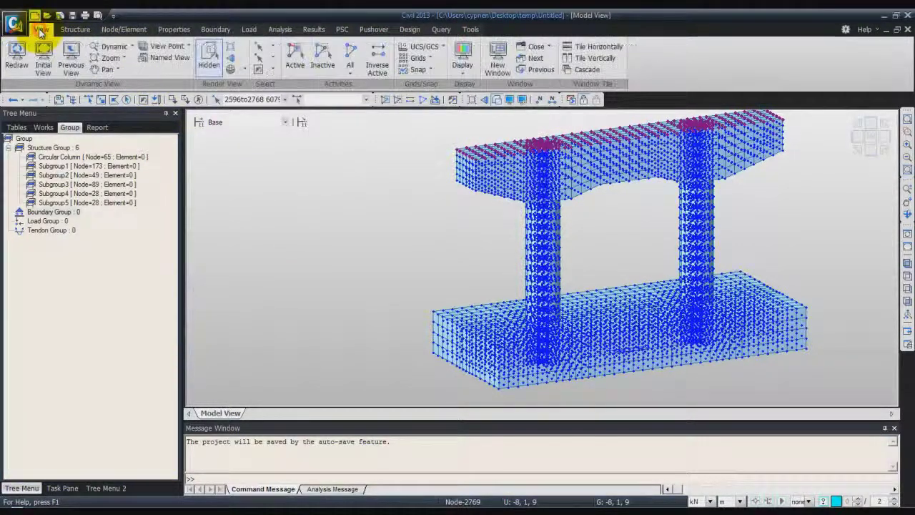
left_click(296, 53)
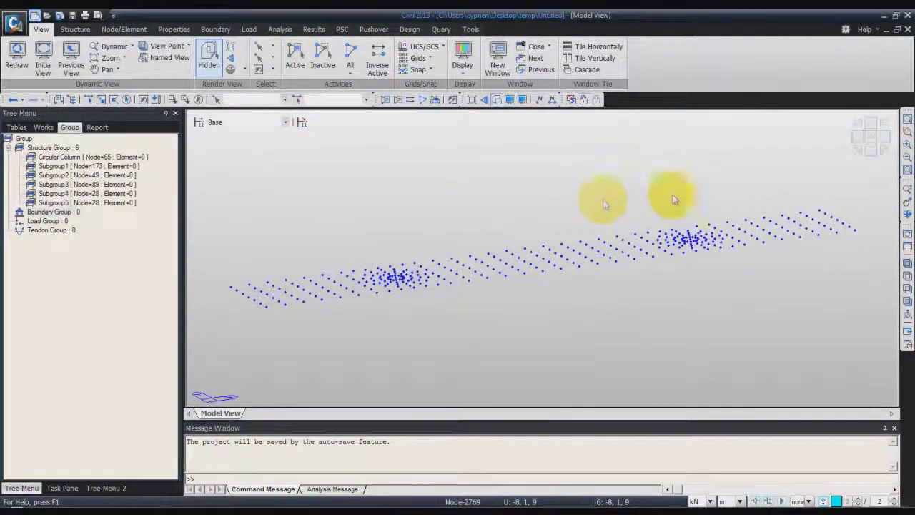
left_click(868, 143)
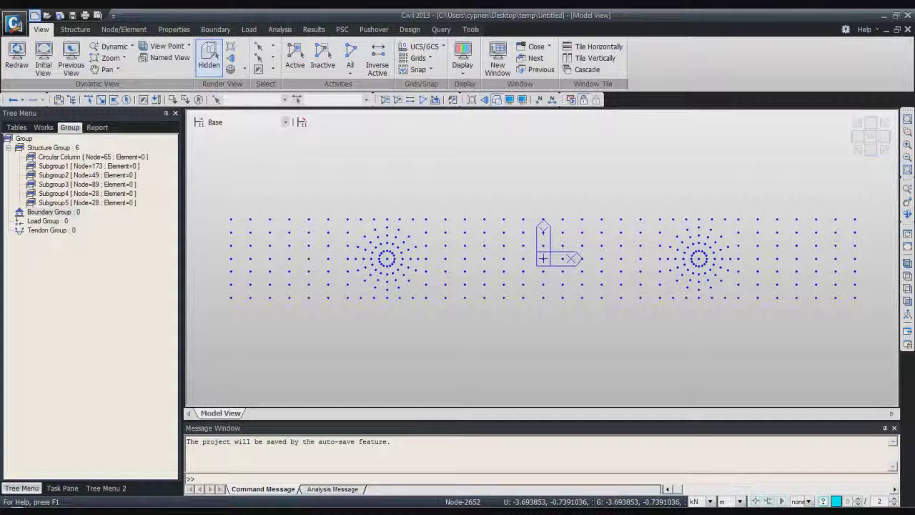
Step: Enter a nodal load of FZ = -430 kN under the Vertical Load case
left_click(249, 29)
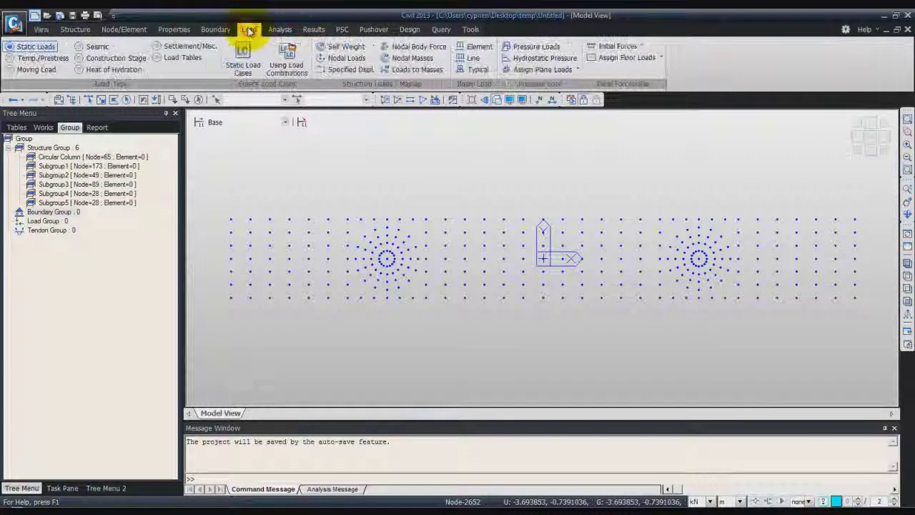
left_click(350, 69)
left_click(357, 59)
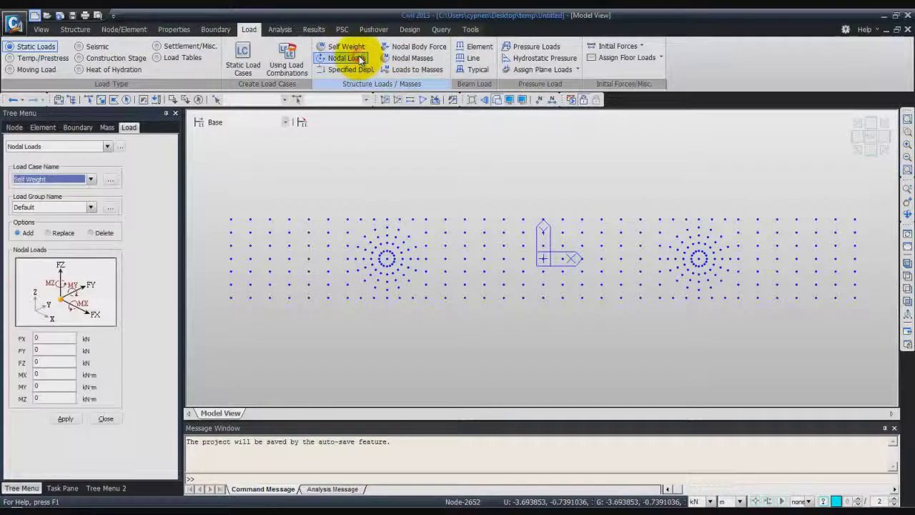
left_click(91, 180)
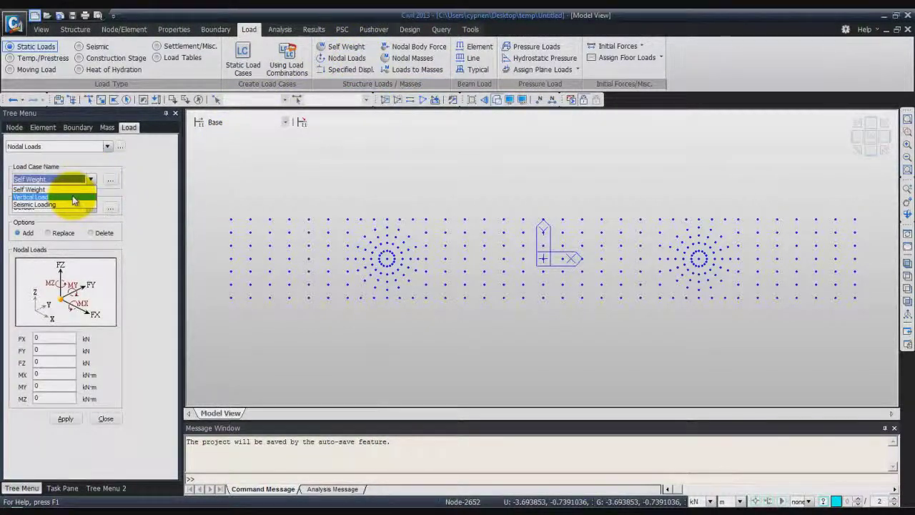
left_click(74, 198)
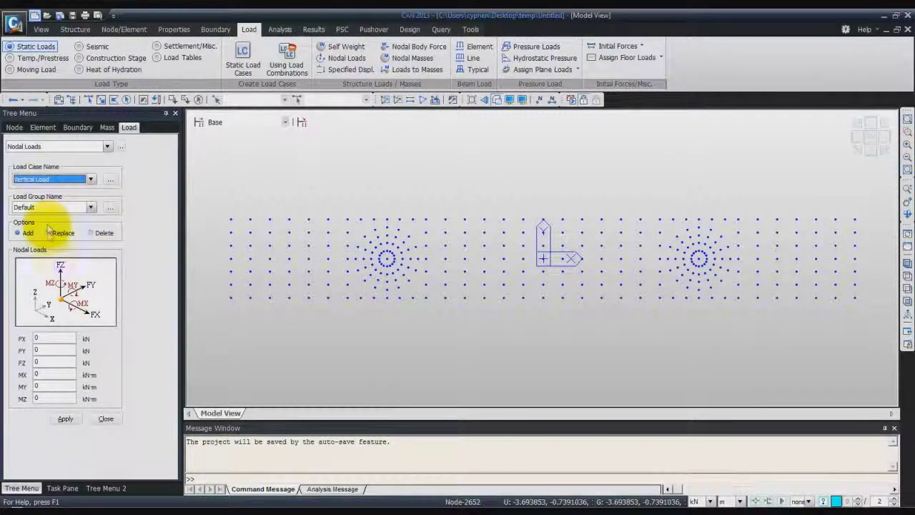
double_click(51, 363)
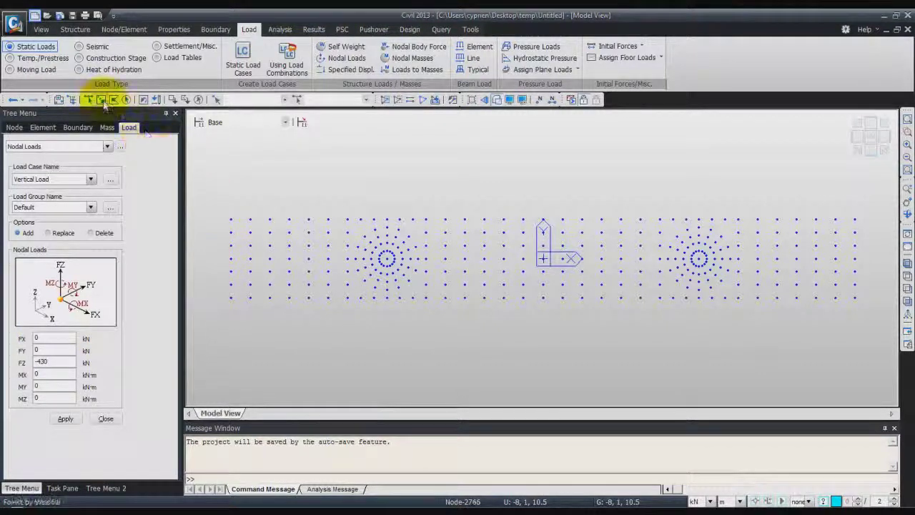
left_click(113, 100)
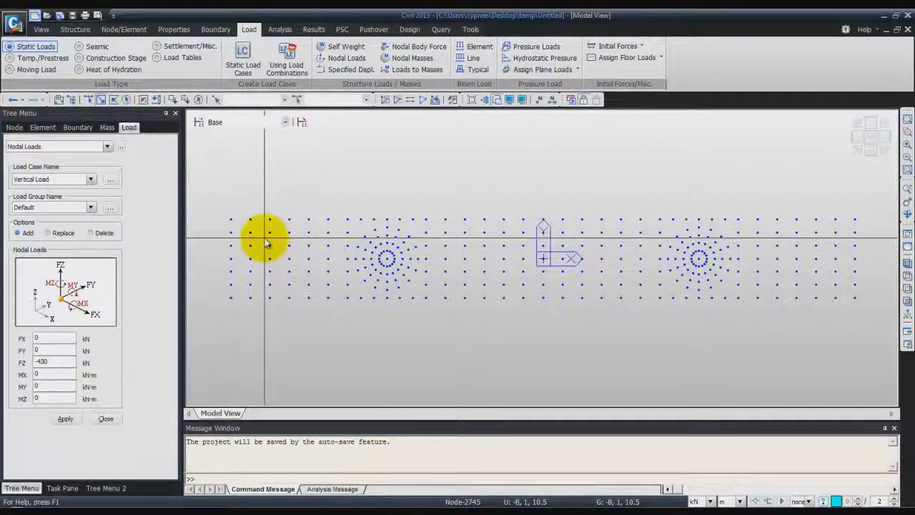
Step: Window-select the eight top node columns and apply the FZ = -430 kN load, checking in iso view
left_click_drag(263, 243, 277, 280)
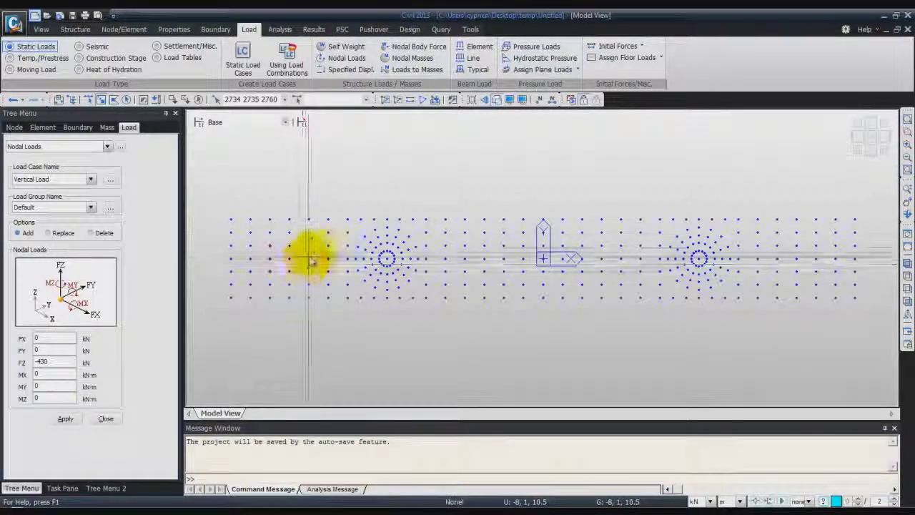
left_click_drag(342, 240, 351, 272)
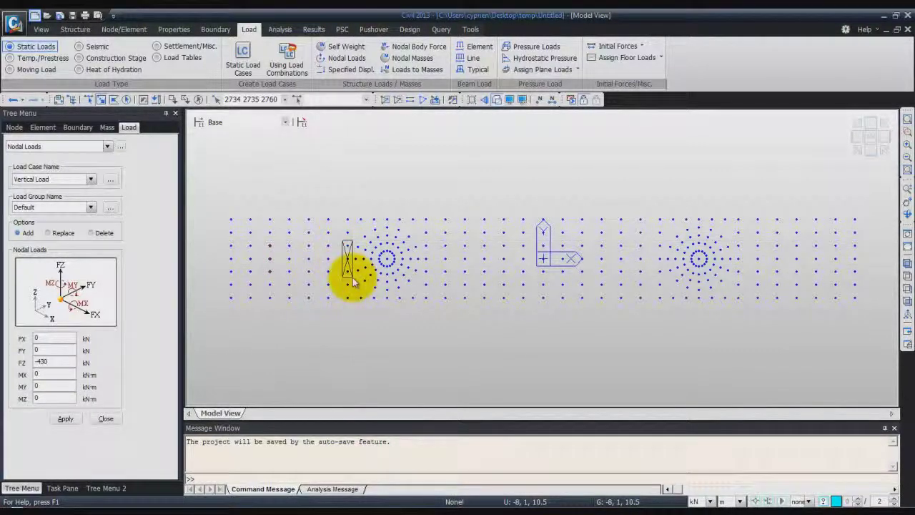
left_click_drag(423, 244, 426, 279)
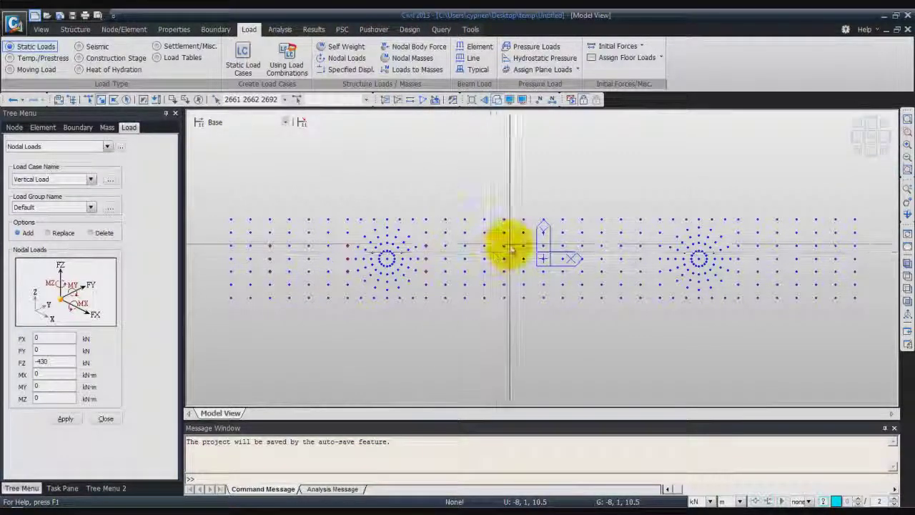
left_click_drag(503, 233, 513, 281)
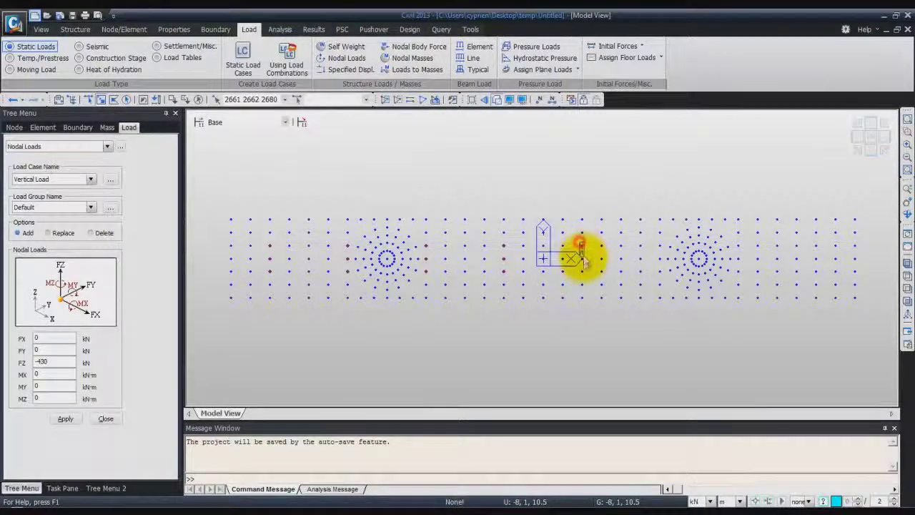
left_click_drag(588, 282, 589, 284)
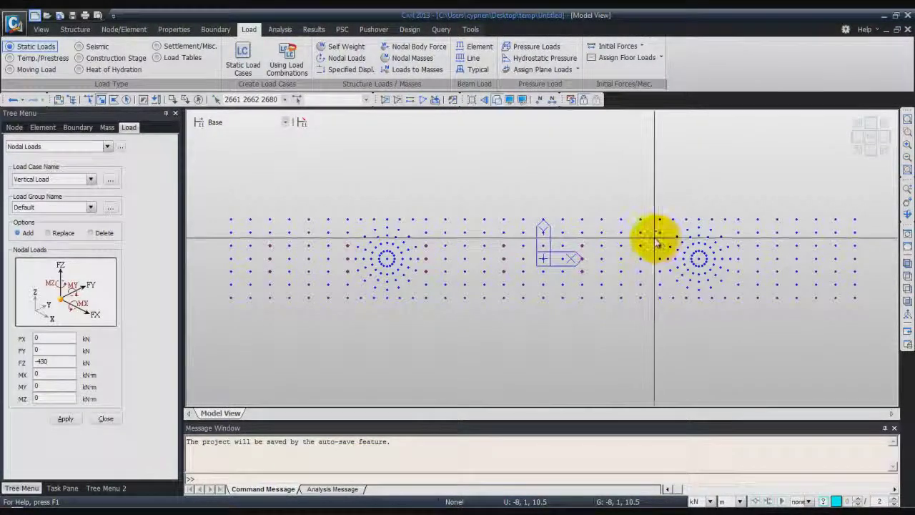
left_click_drag(660, 282, 663, 279)
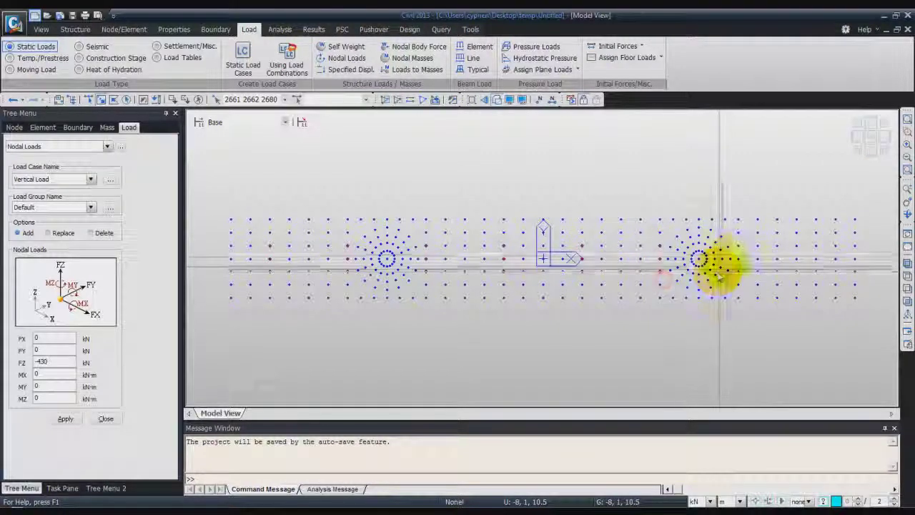
left_click_drag(744, 277, 746, 273)
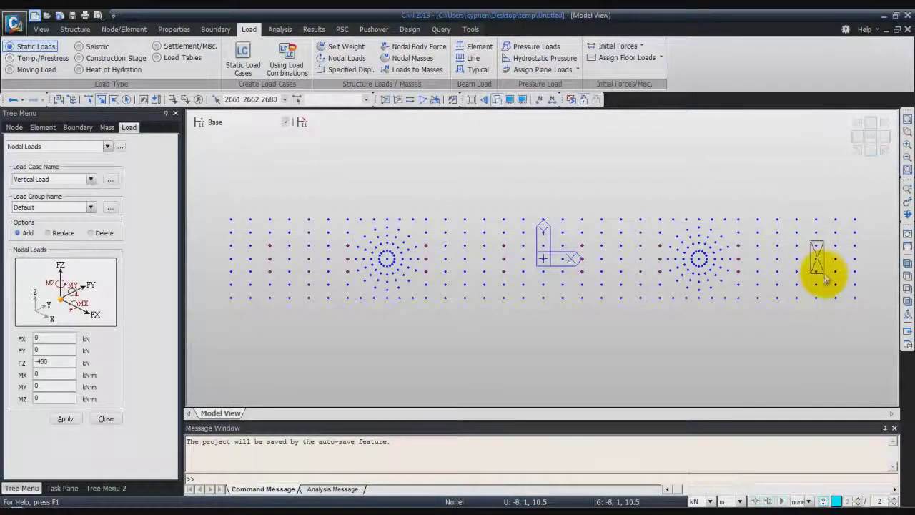
left_click_drag(825, 280, 821, 276)
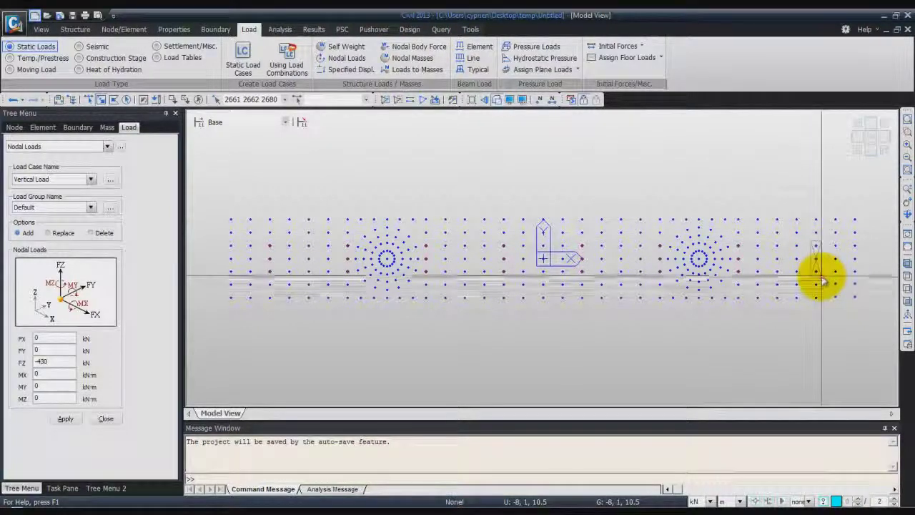
left_click(65, 420)
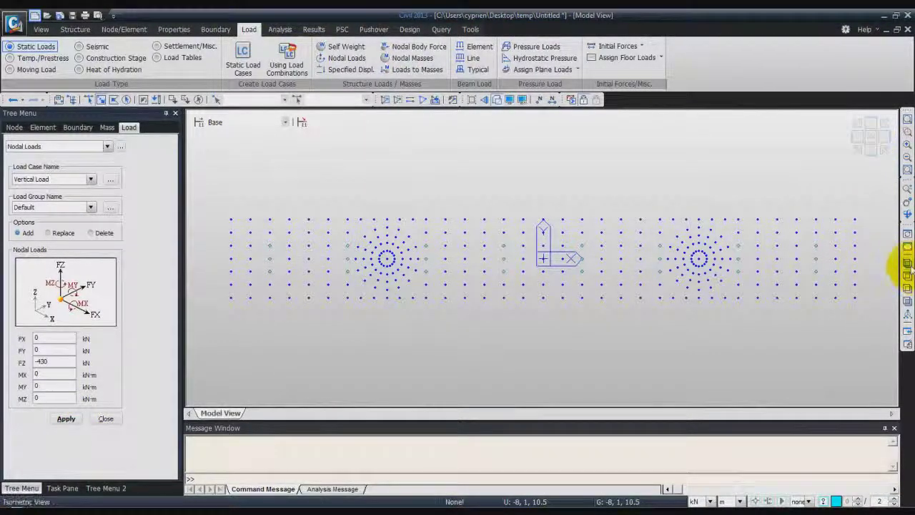
left_click(907, 264)
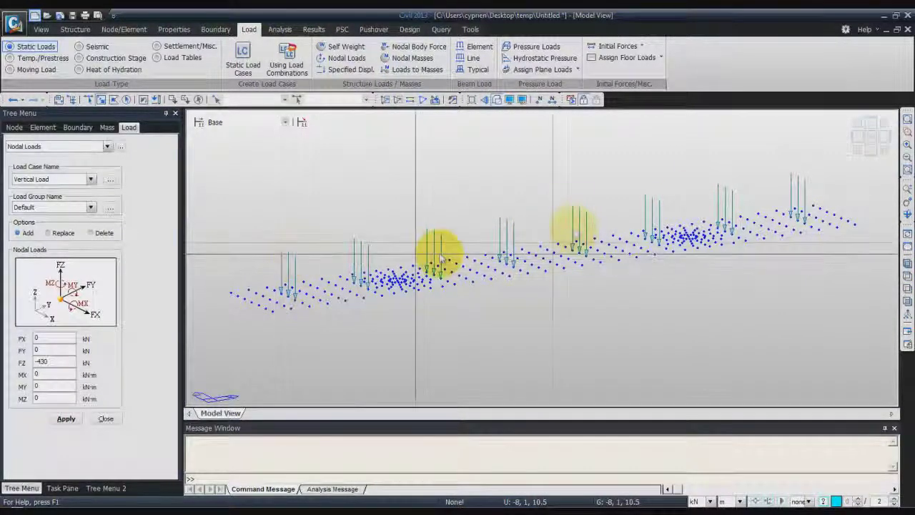
left_click(871, 138)
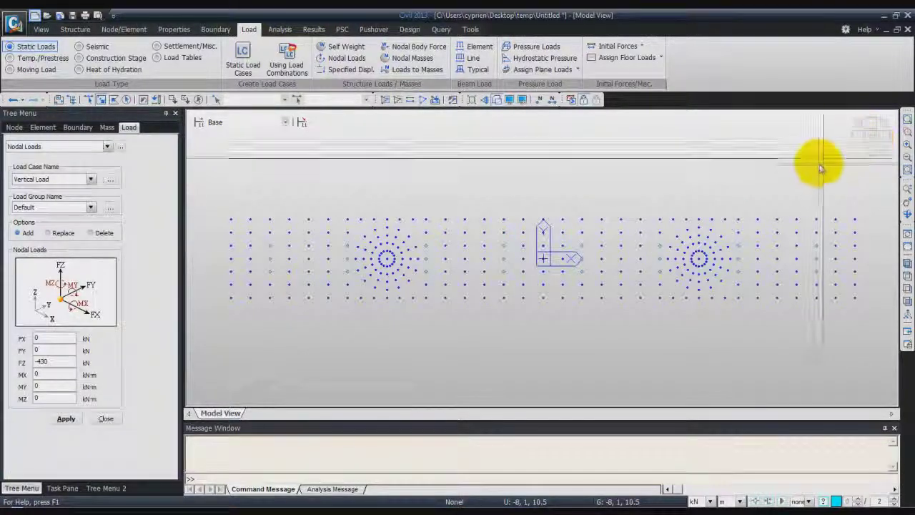
Step: Under Seismic Loading, clear FZ and apply FX = 520 kN to the selected nodes
left_click(90, 178)
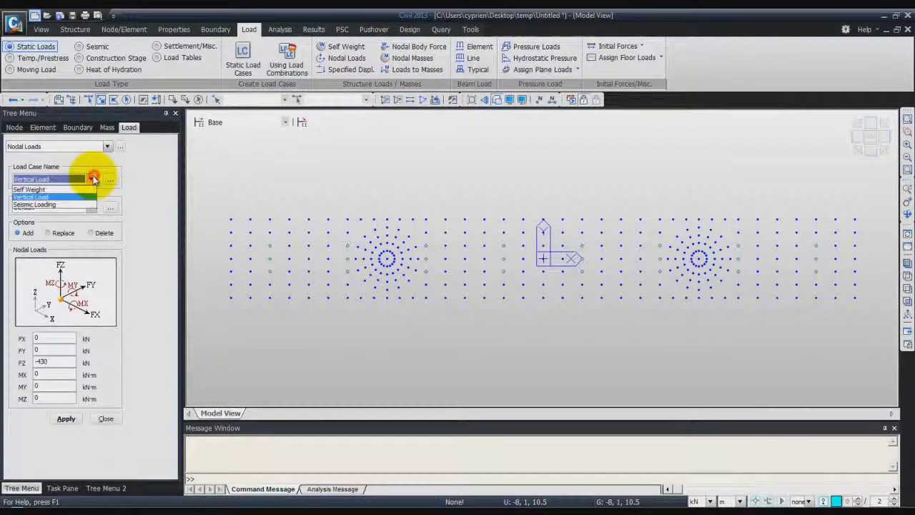
left_click(68, 205)
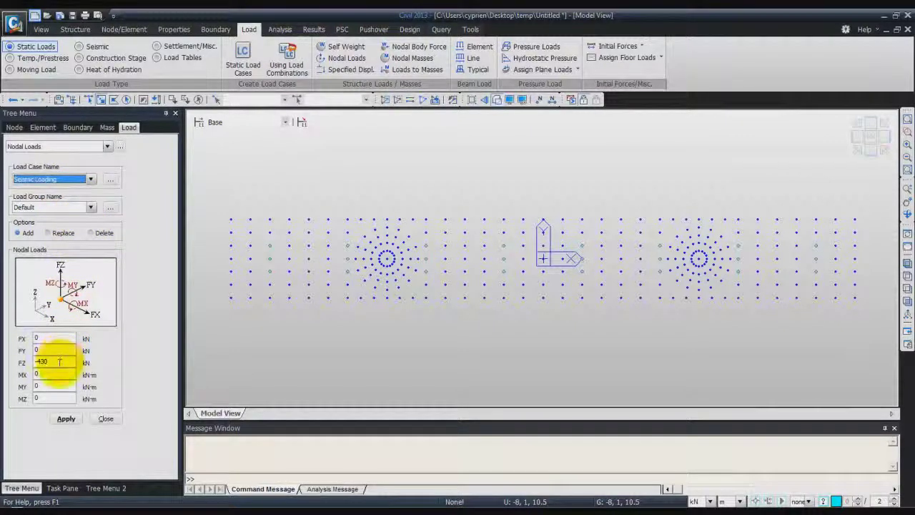
left_click_drag(56, 362, 13, 364)
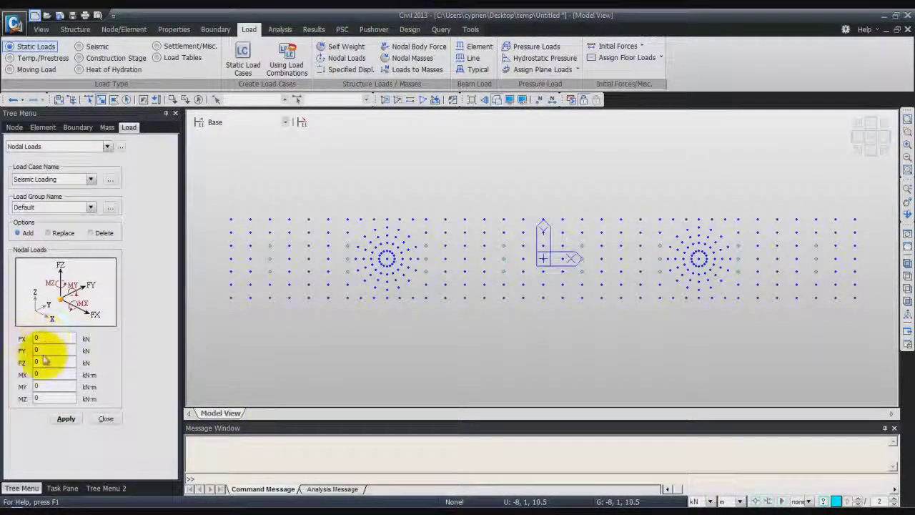
left_click_drag(42, 339, 19, 339)
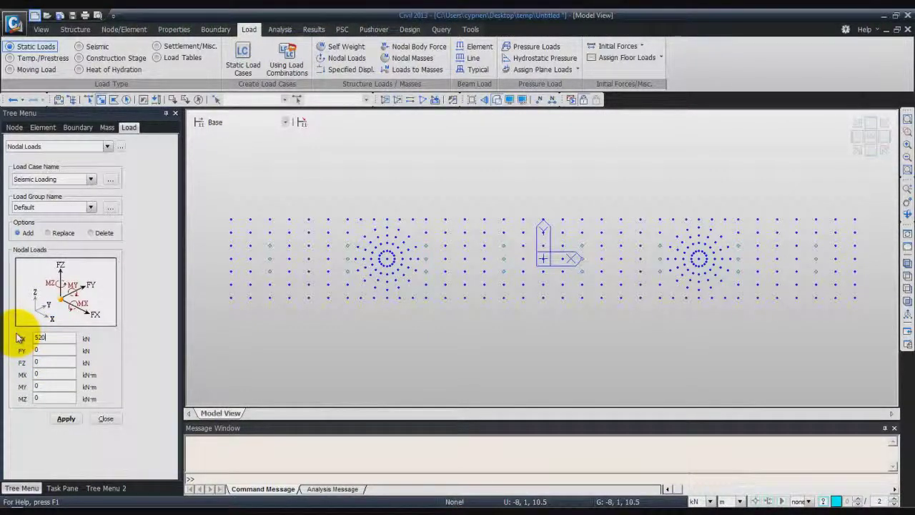
type("520")
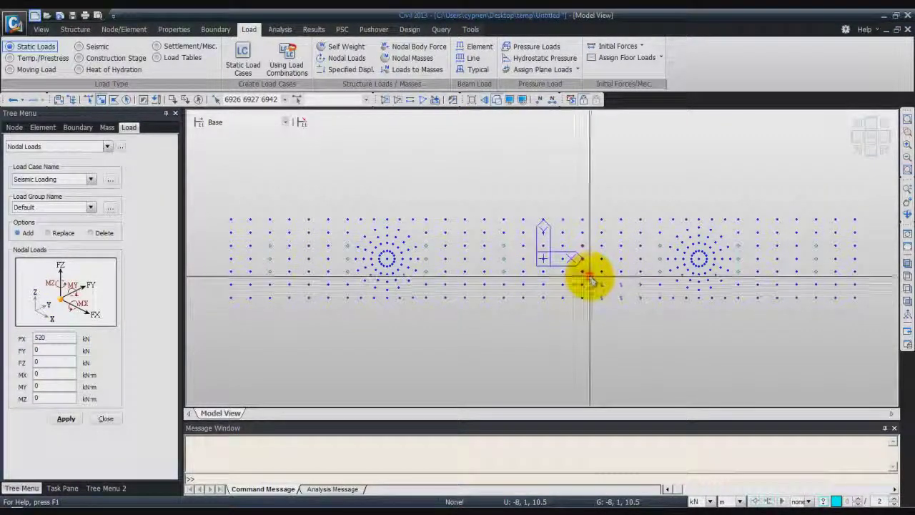
left_click(72, 420)
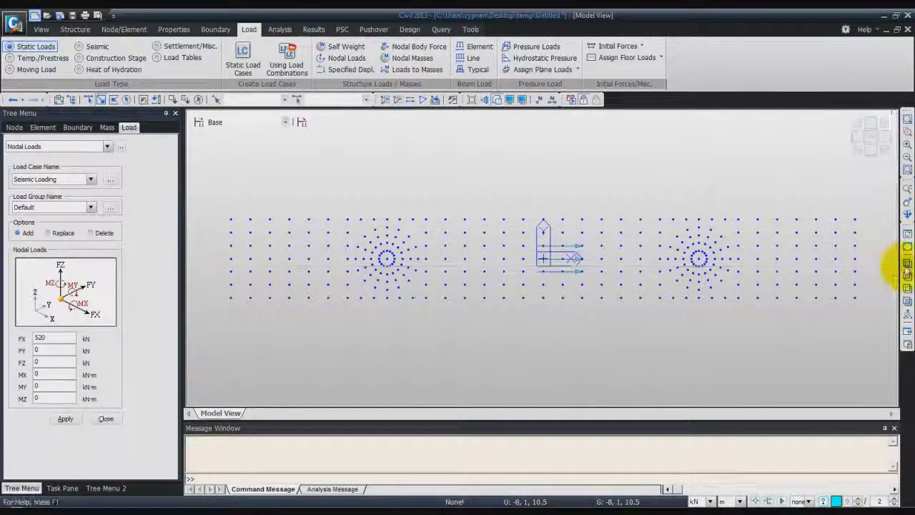
middle_click_drag(905, 265, 475, 286, "ctrl")
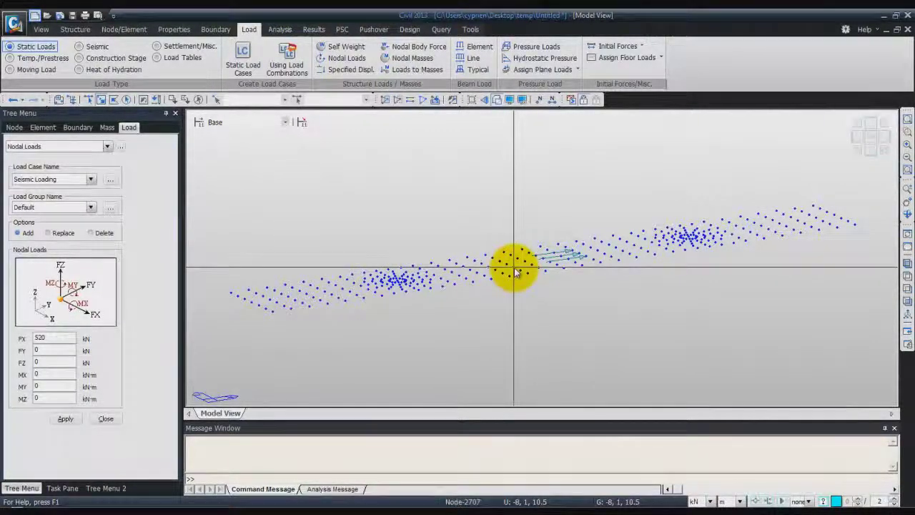
left_click(512, 102)
Step: Turn on Nodal Load display so the load arrows appear on the cap
left_click(404, 138)
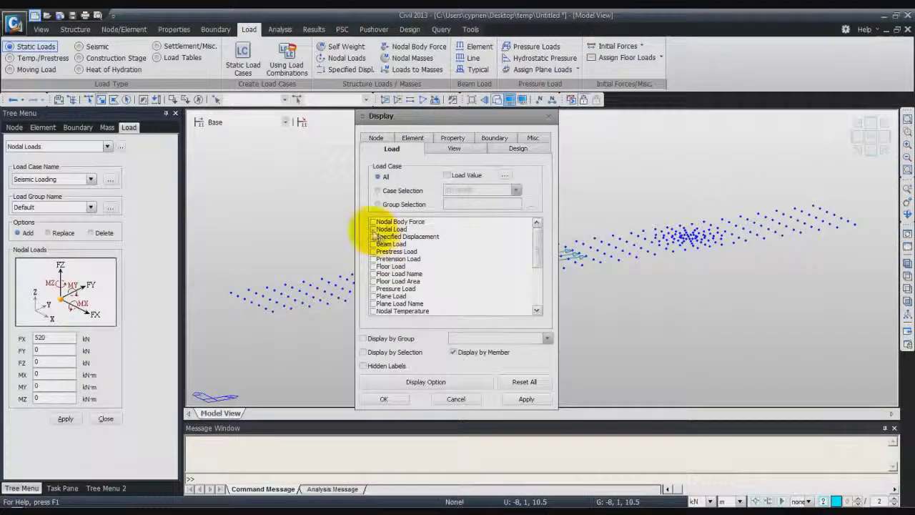
left_click(373, 228)
left_click(386, 400)
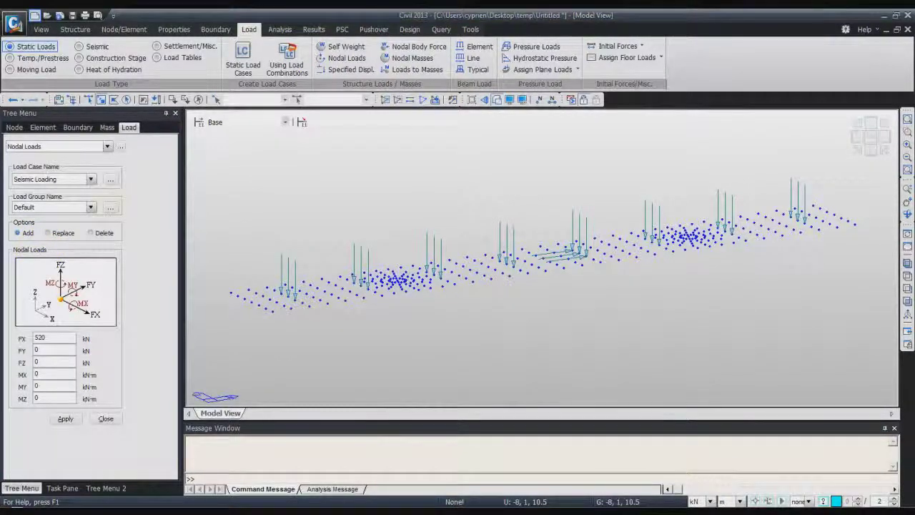
Step: Fit the whole two-column pier in view and hide the node dots
left_click(42, 29)
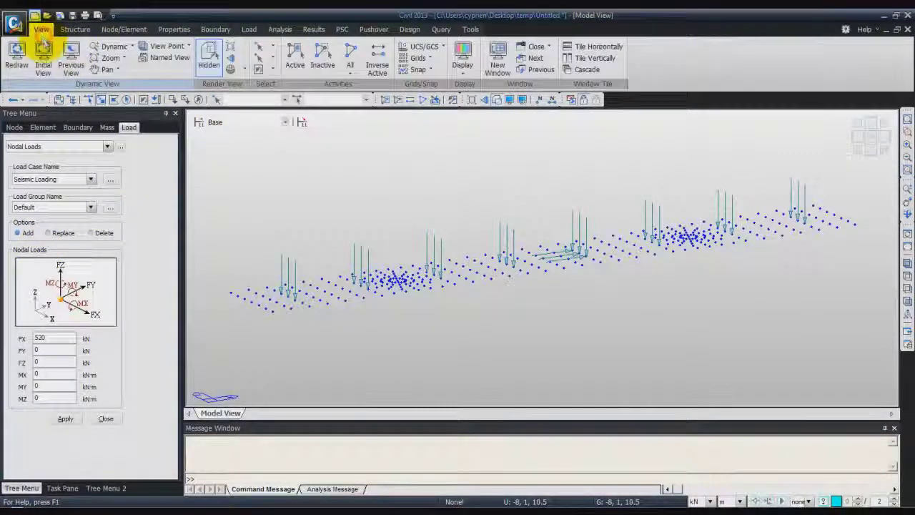
left_click(350, 58)
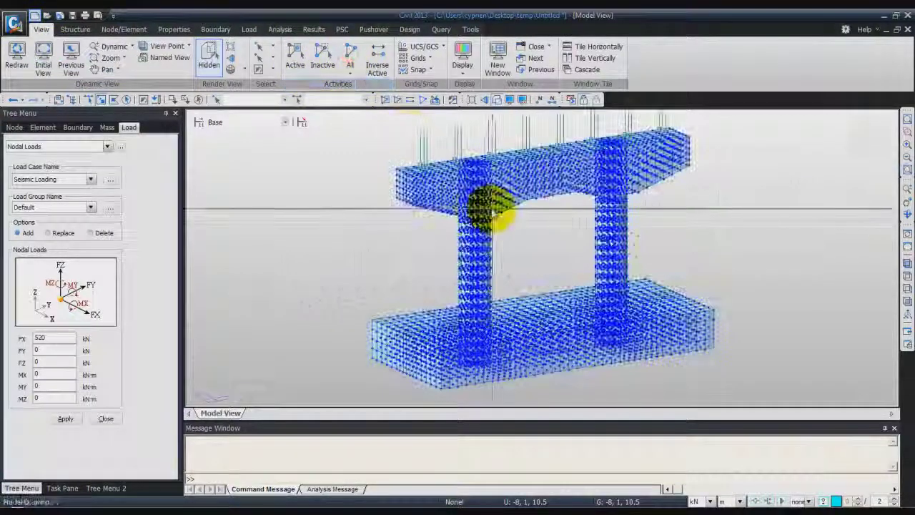
left_click(510, 99)
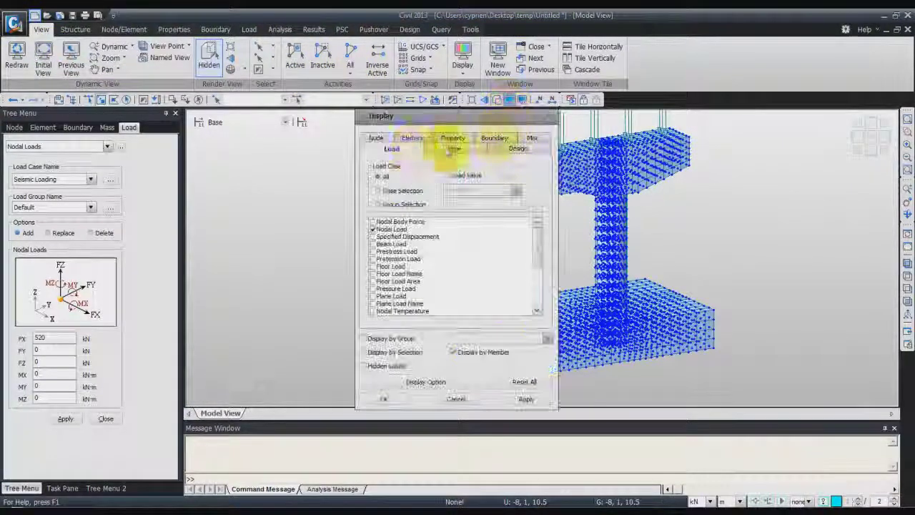
left_click(377, 139)
left_click(384, 399)
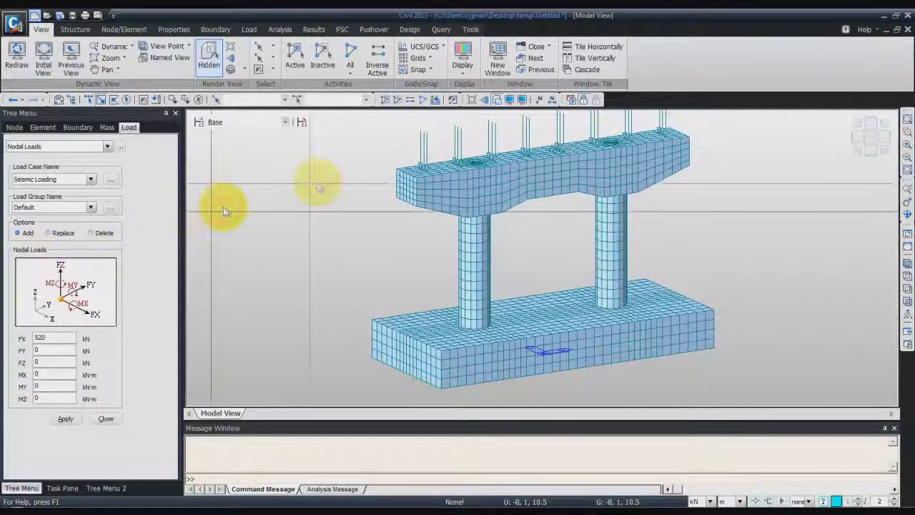
Step: Select every footing base node using an XY-plane selection at Z = 0
right_click(332, 266)
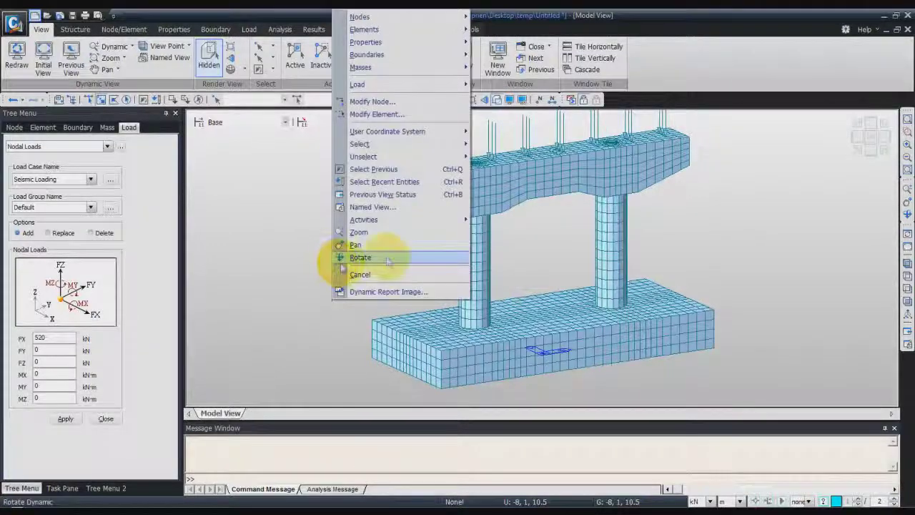
mouse_move(429, 145)
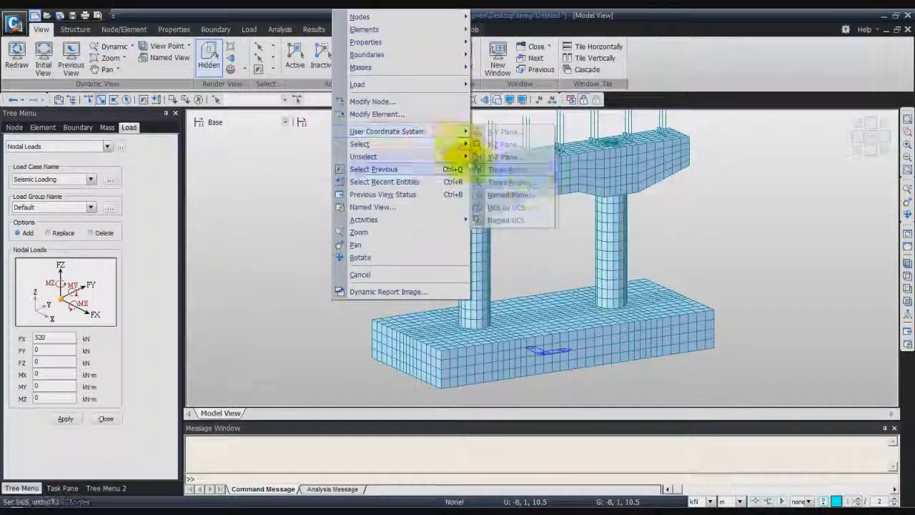
left_click(512, 207)
left_click(464, 324)
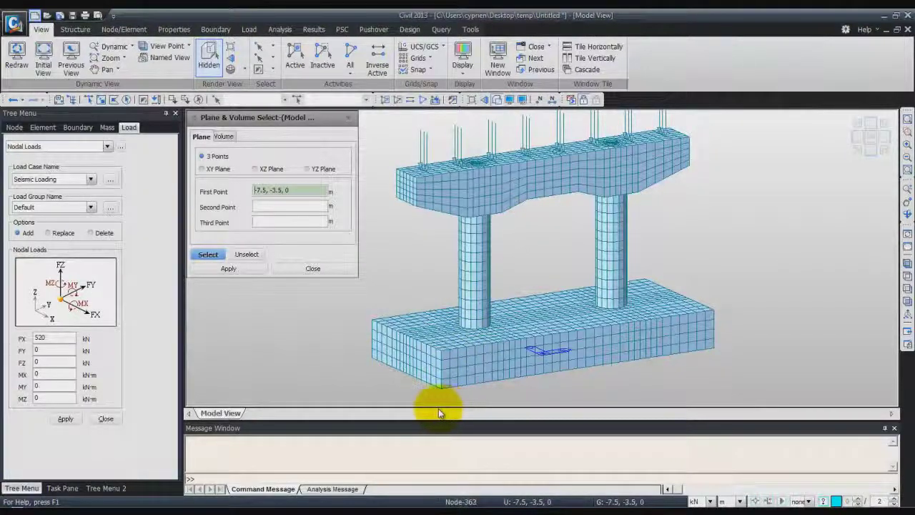
left_click(203, 169)
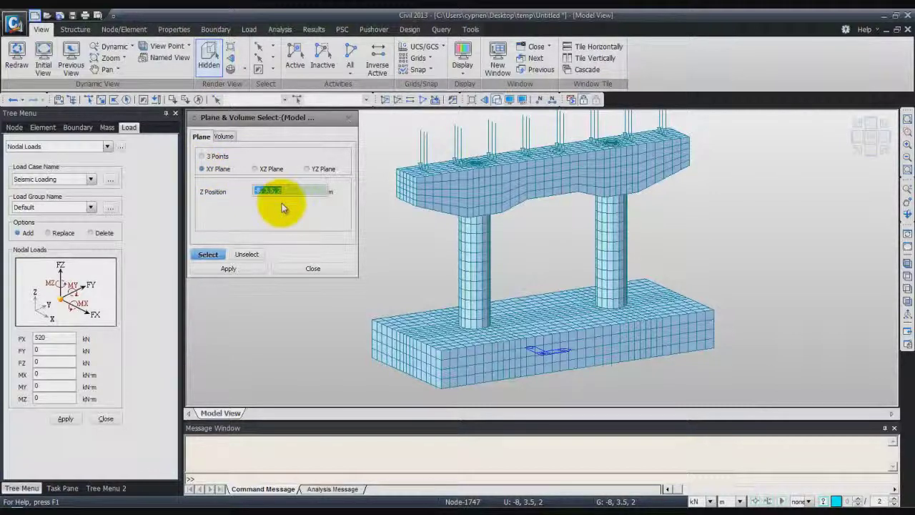
type("0")
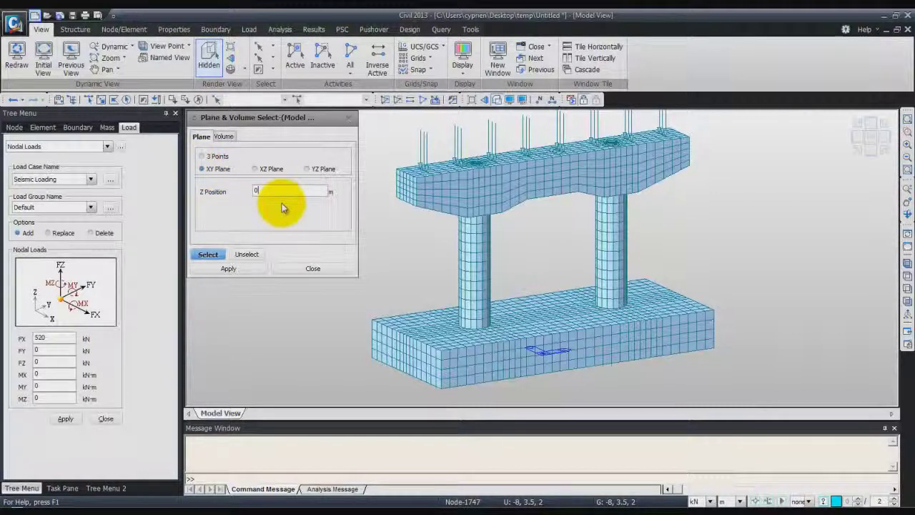
left_click(249, 270)
left_click(285, 270)
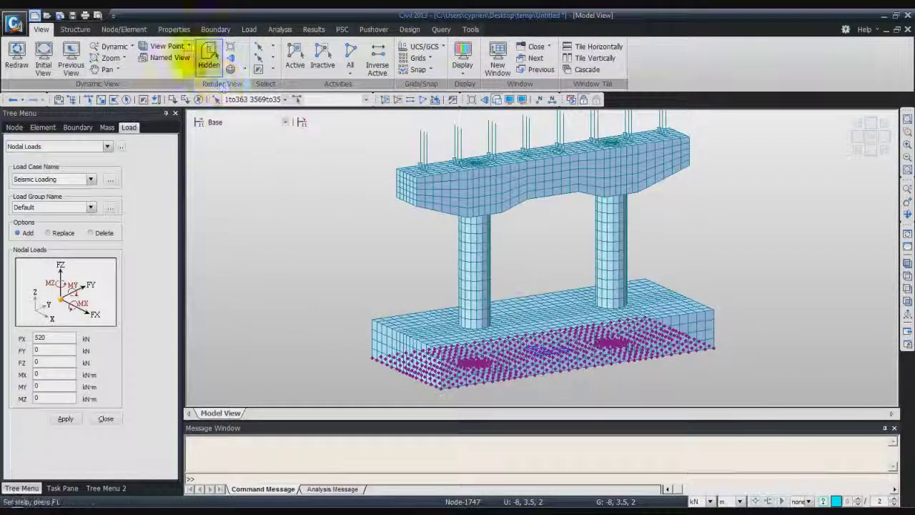
Step: Apply D-ALL supports (Dx, Dy, Dz fixed) to the selected base nodes and redraw
left_click(217, 30)
left_click(21, 60)
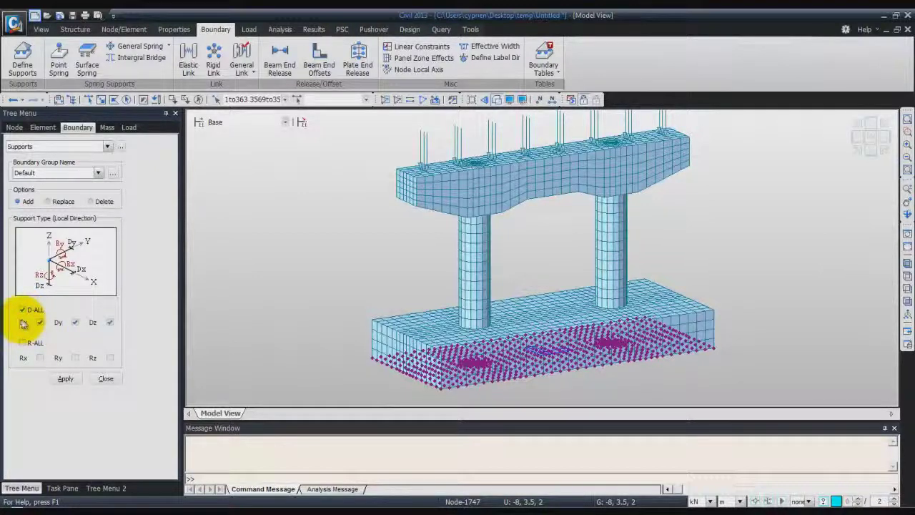
left_click(66, 379)
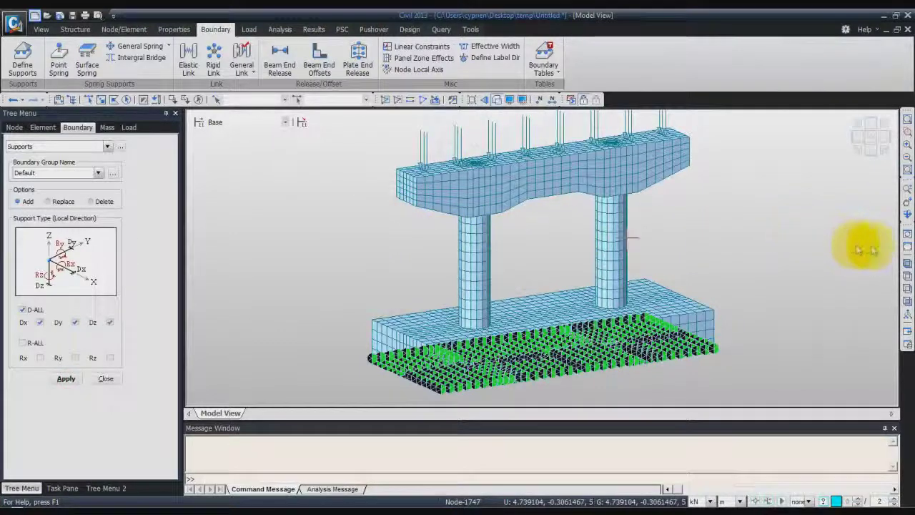
left_click(907, 235)
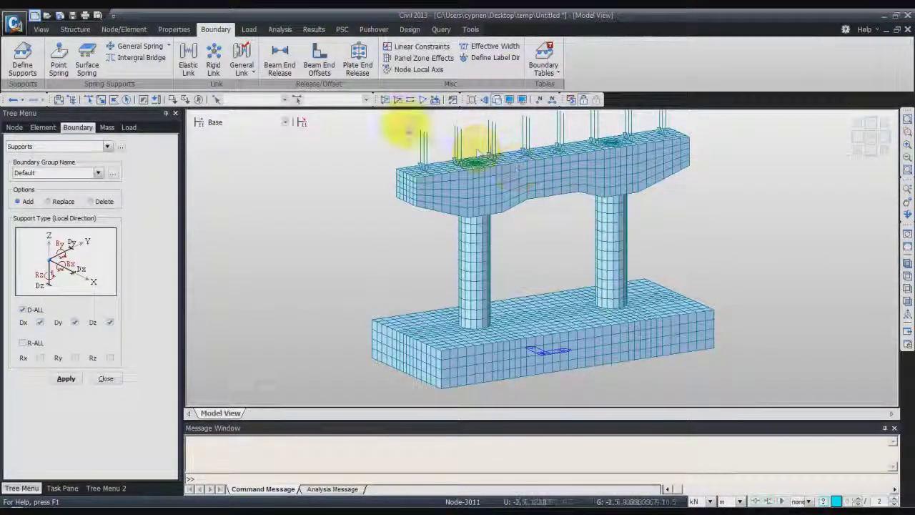
Step: Accept the default Analysis Options for the solver
left_click(278, 30)
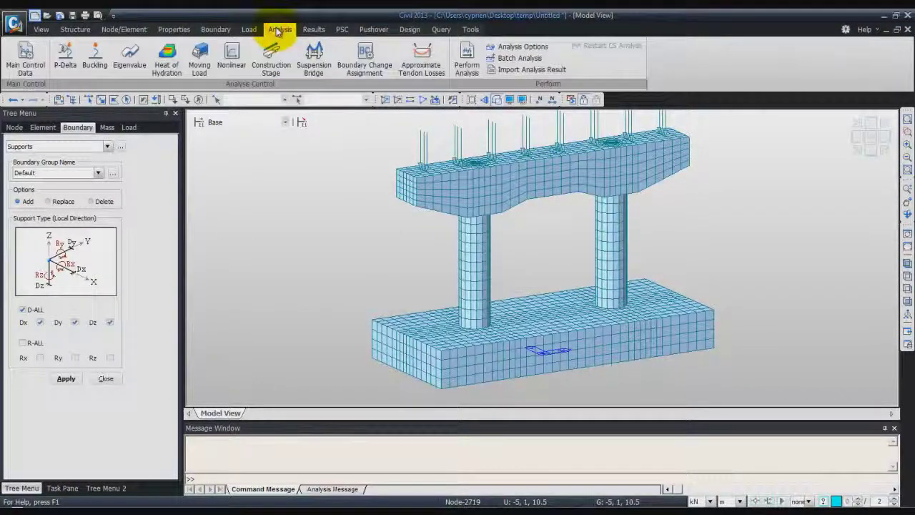
left_click(523, 48)
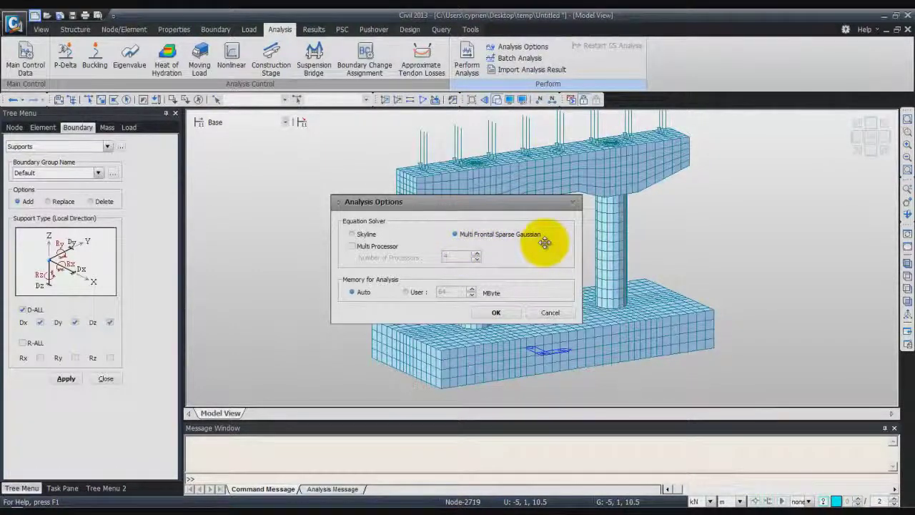
left_click(496, 312)
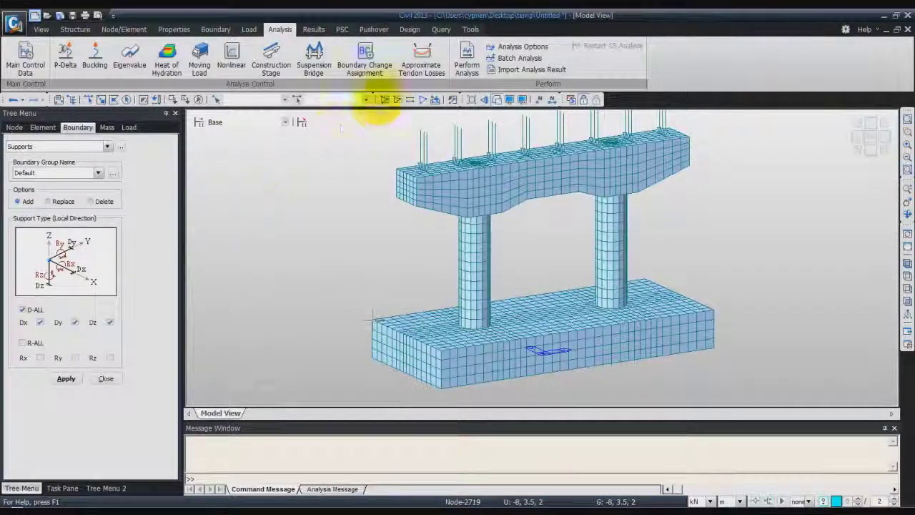
Step: Perform the static analysis and review the message log confirming completion in 7.06 seconds
left_click(467, 56)
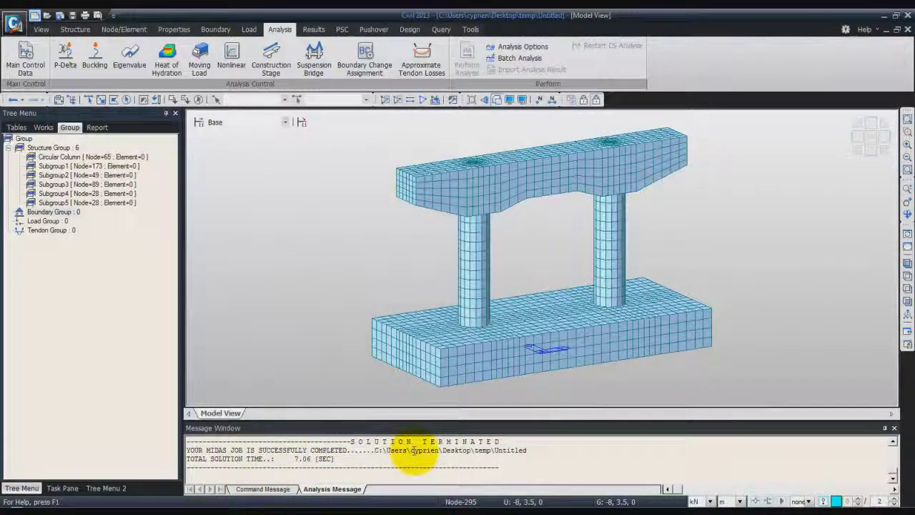
scroll(395, 452, "up", 3)
scroll(399, 453, "down", 3)
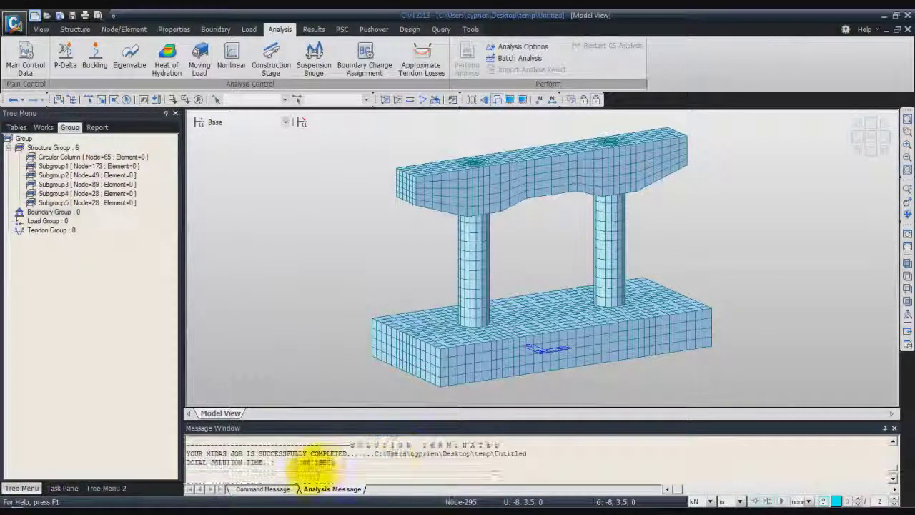
scroll(326, 462, "up", 3)
scroll(326, 462, "down", 3)
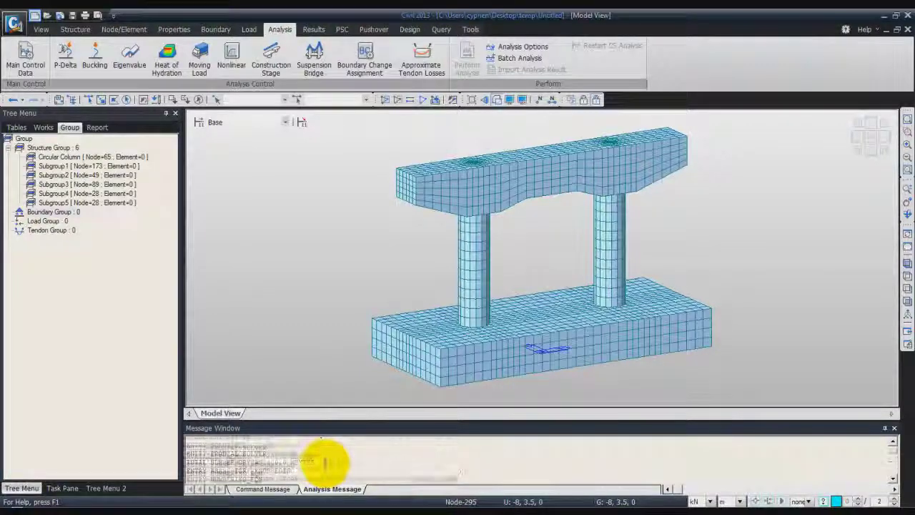
scroll(323, 456, "down", 3)
scroll(323, 456, "down", 3)
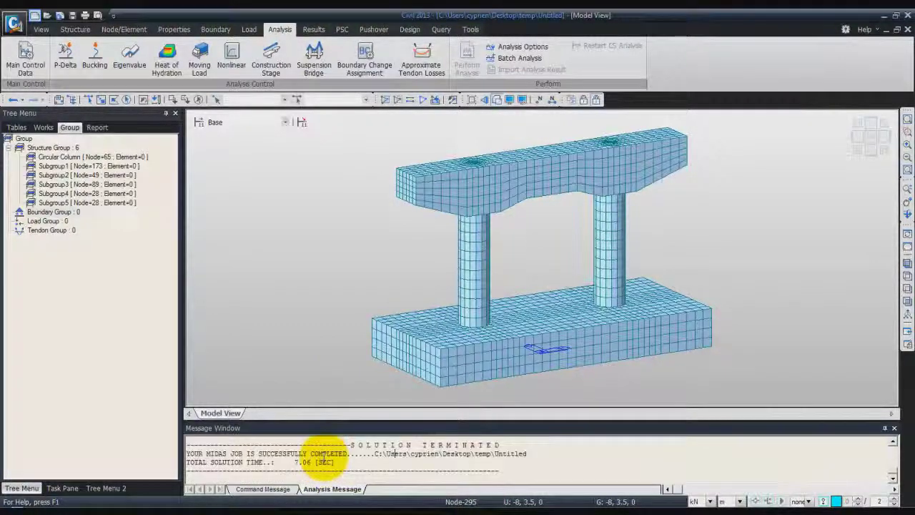